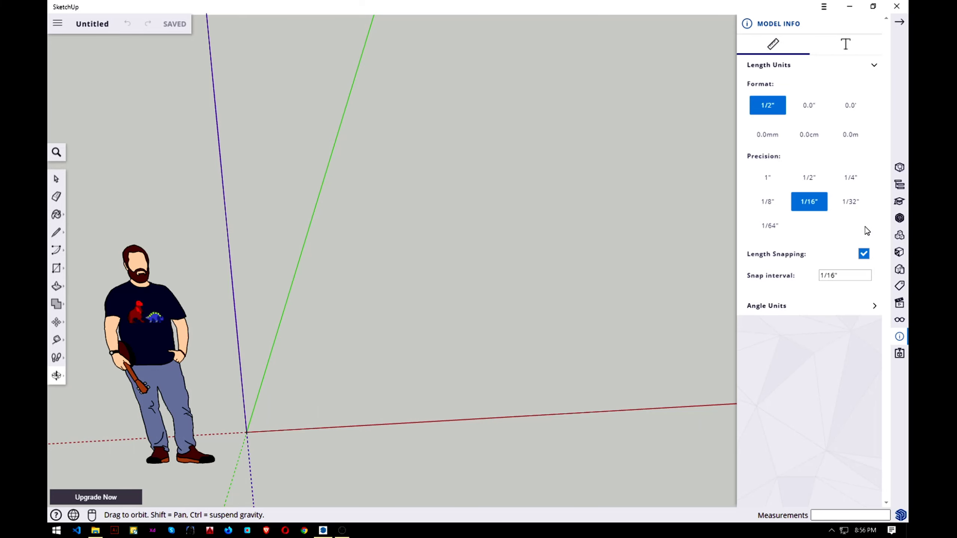
Set lengths to decimal feet (0.0') with precision 0, length snapping off, and angle precision 0
left_click(851, 109)
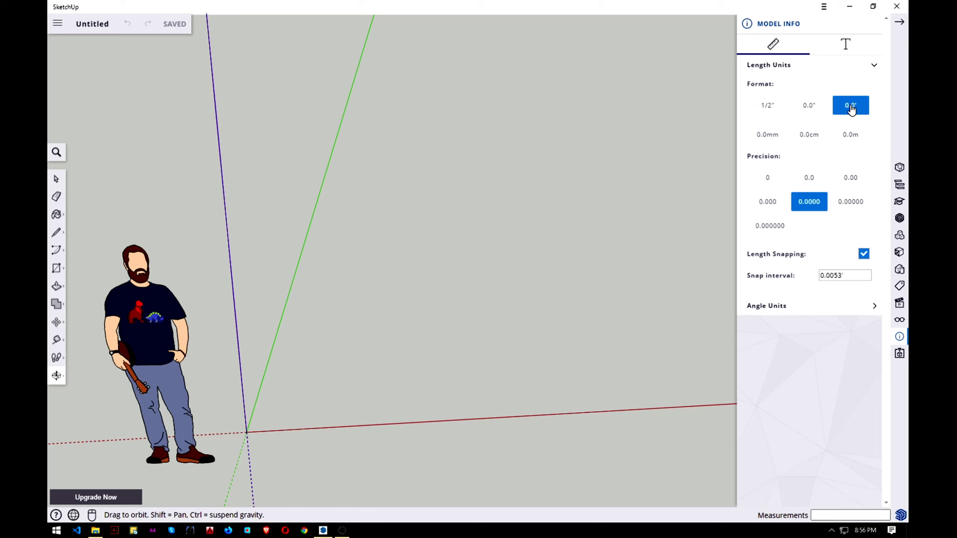
left_click(768, 182)
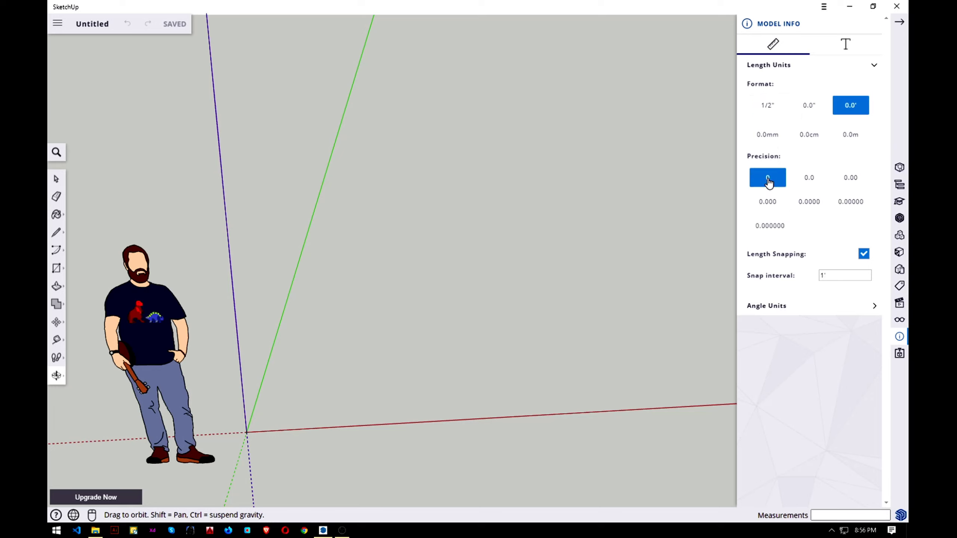
left_click(864, 255)
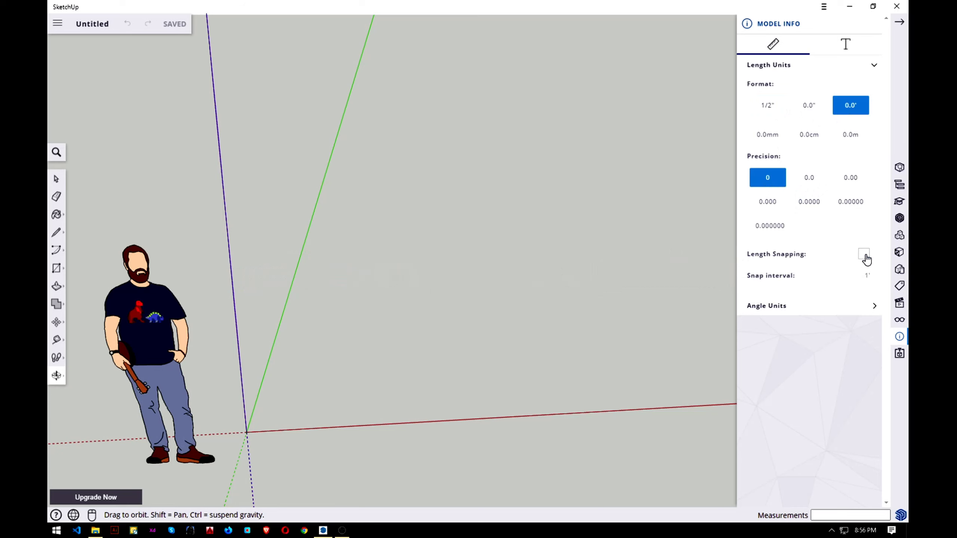
left_click(874, 307)
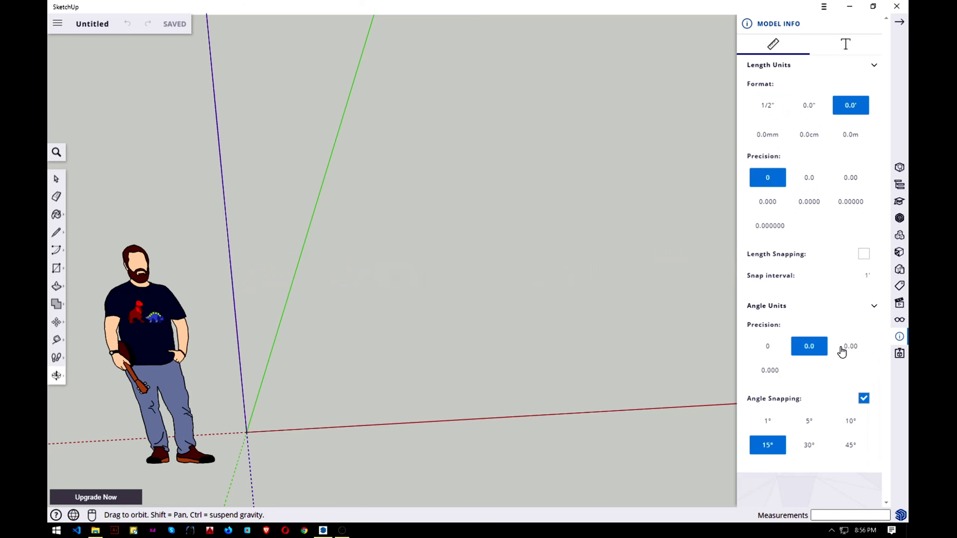
left_click(769, 349)
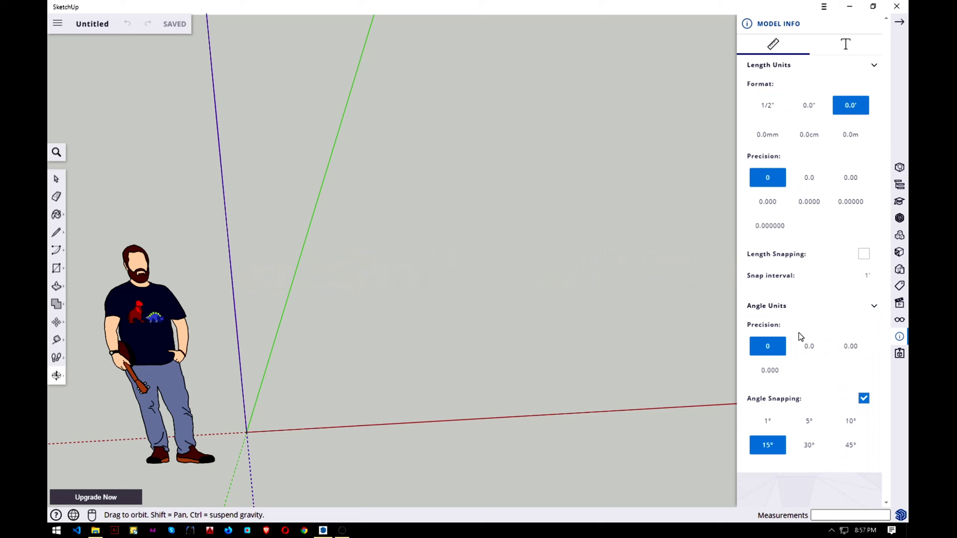
left_click(873, 306)
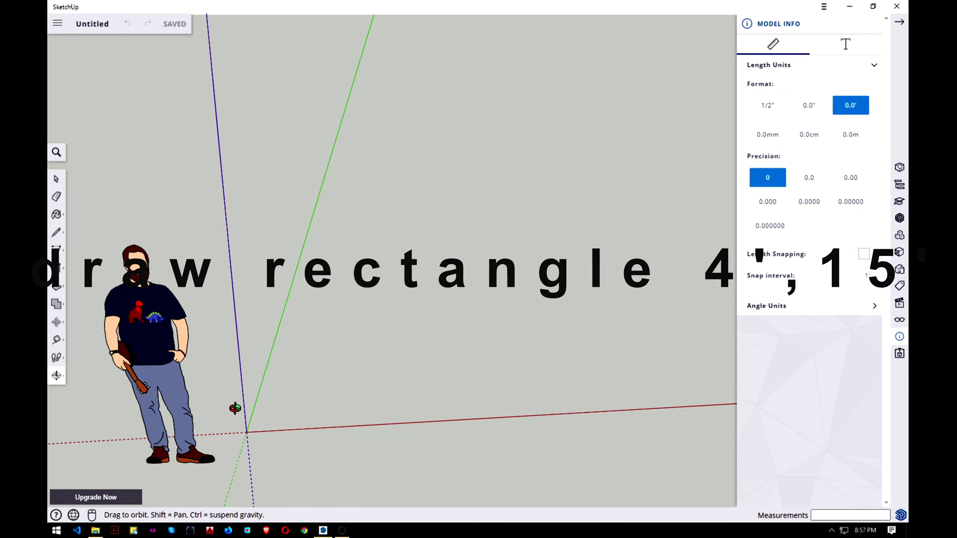
Draw a 4' by 15' rectangle from the origin and close the Model Info panel
key("r")
left_click(246, 432)
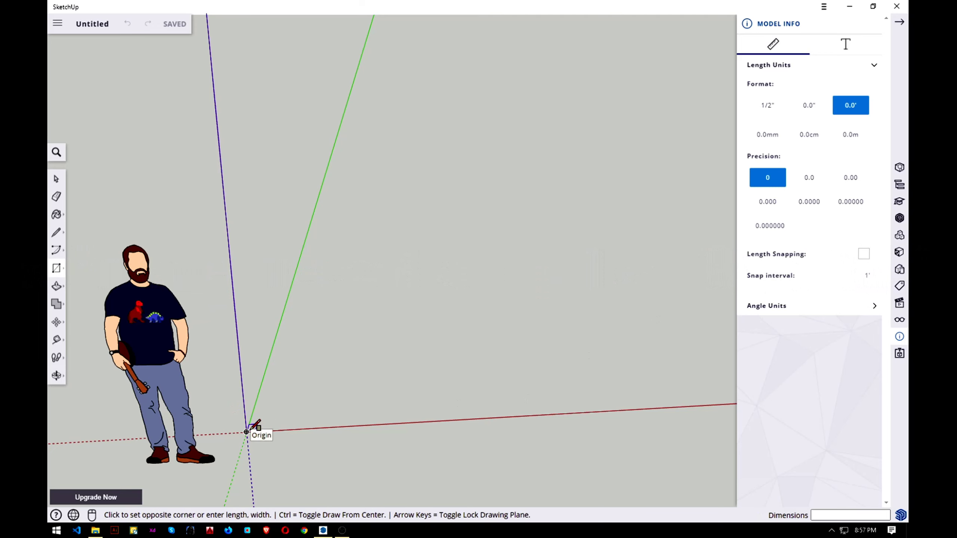
left_click(902, 24)
type("4',15")
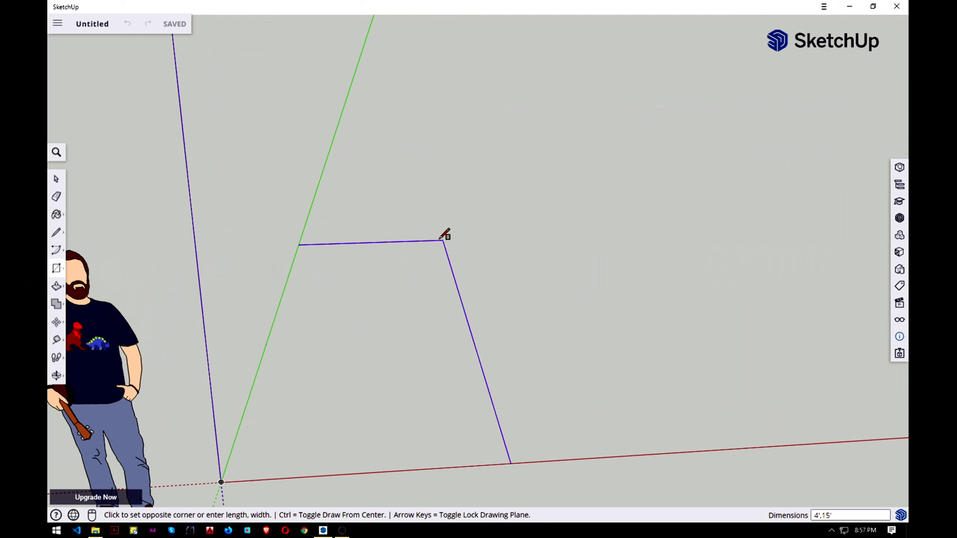
key("Return")
Window-select the whole rectangle face and its edges
scroll(285, 449, "up", 3)
left_click(57, 179)
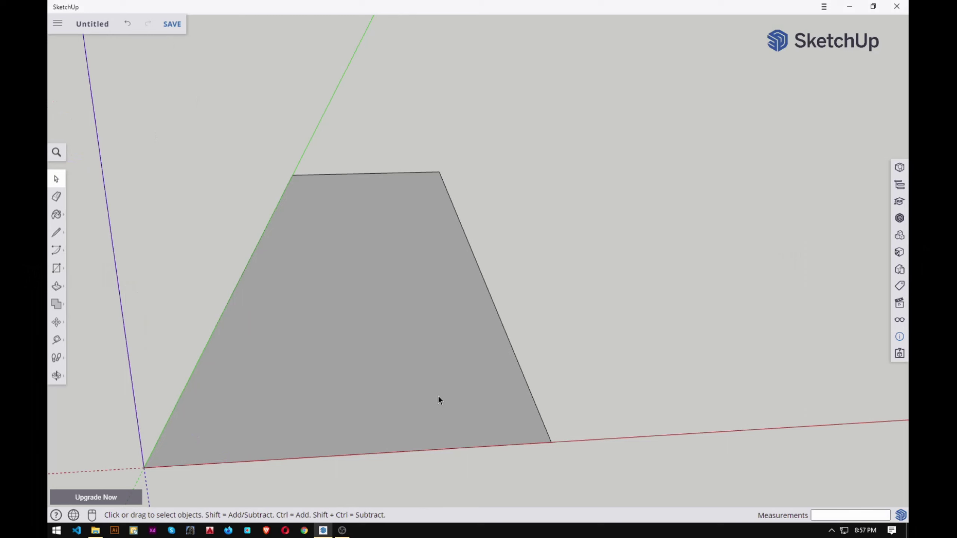
left_click_drag(200, 113, 649, 472)
left_click_drag(125, 103, 678, 508)
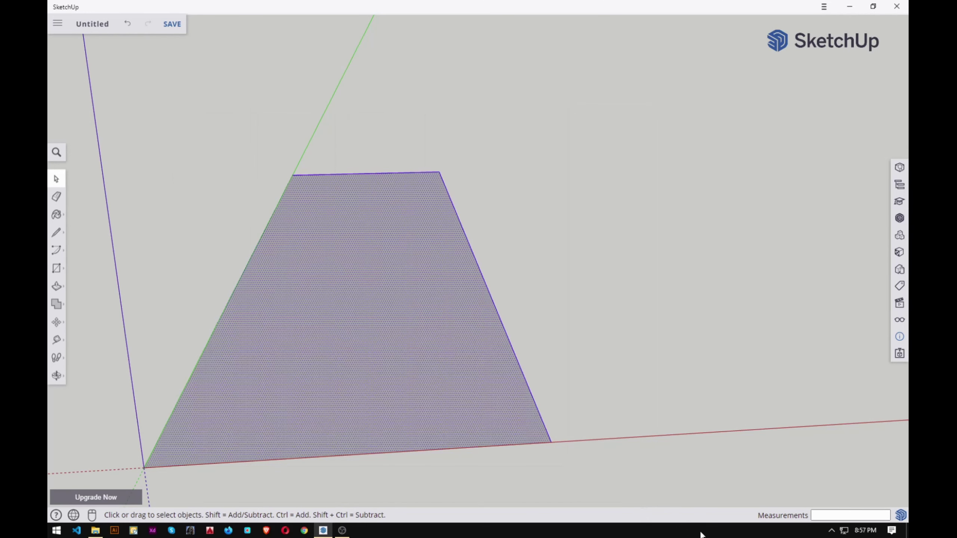
Move the rectangle face 1' up the blue axis, then tilt the view to inspect it
key("m")
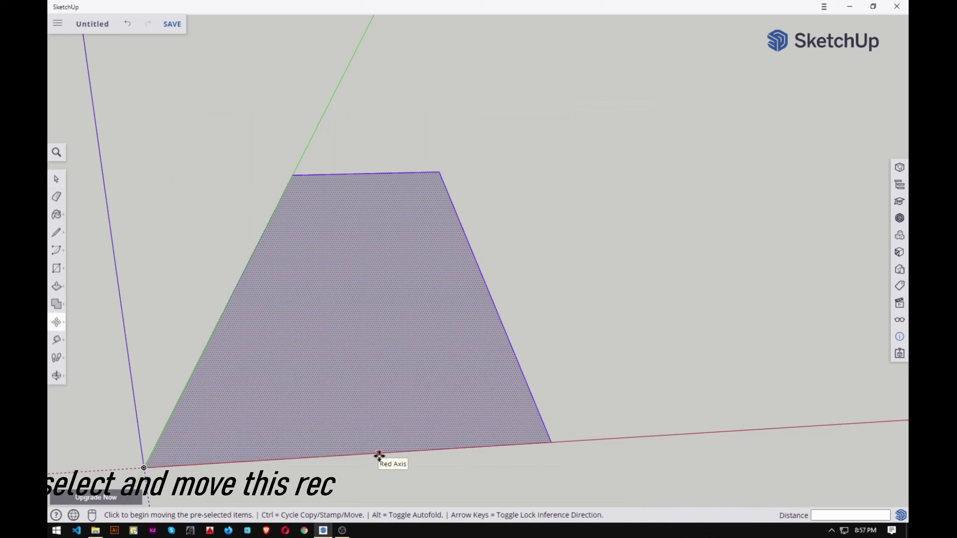
left_click(548, 437)
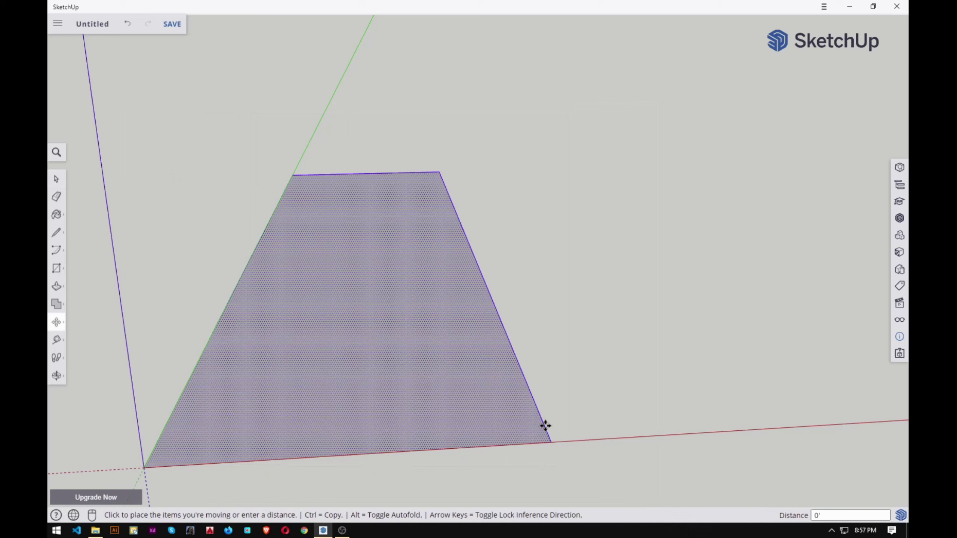
left_click(540, 413)
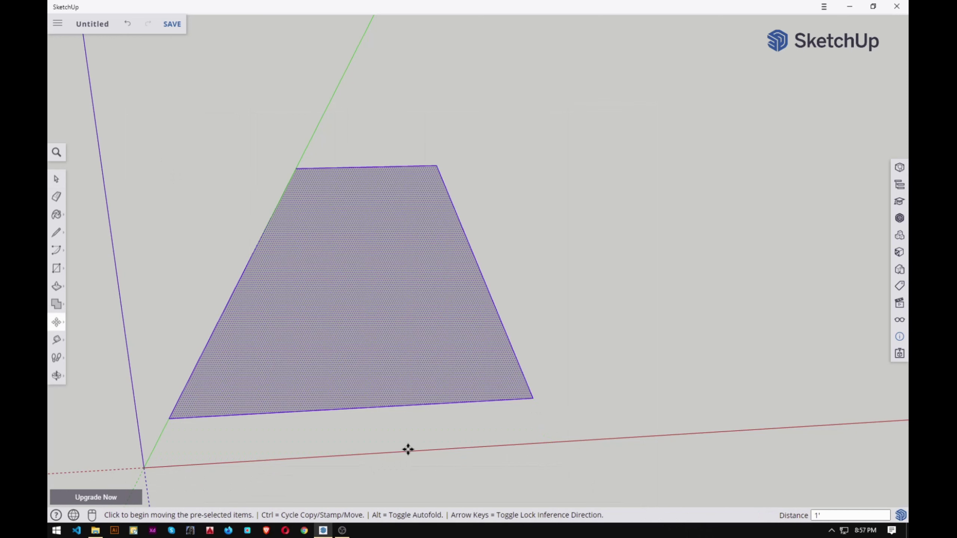
key("o")
mouse_move(386, 392)
left_mouse_down()
mouse_move(393, 421)
mouse_move(285, 406)
left_mouse_up()
scroll(285, 403, "up", 3)
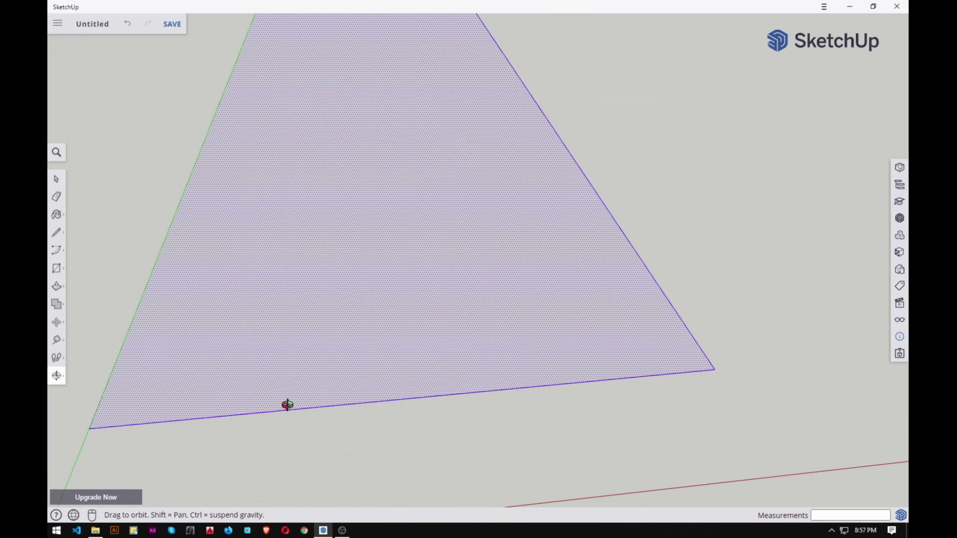
left_click(56, 181)
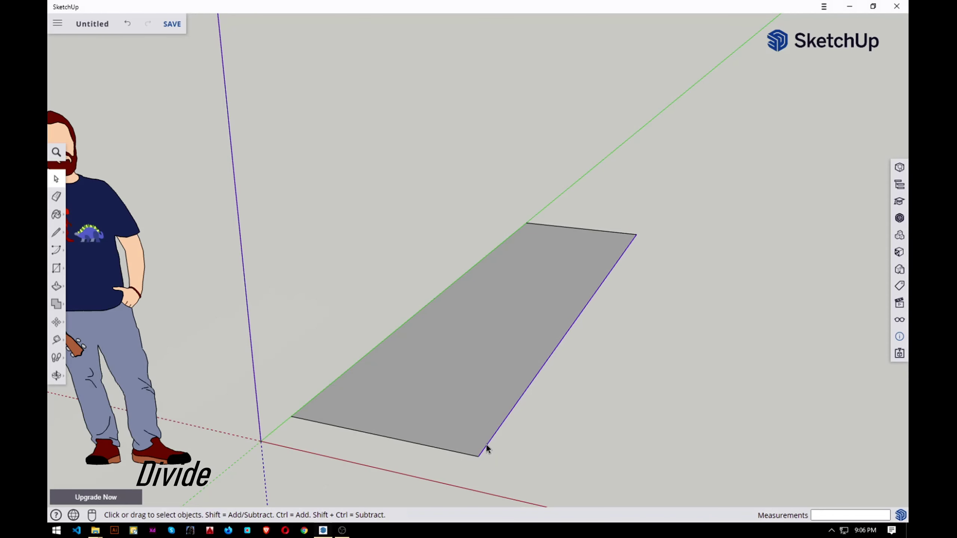
Use Divide on the rectangle's long side edge to split it into 14 segments
right_click(486, 446)
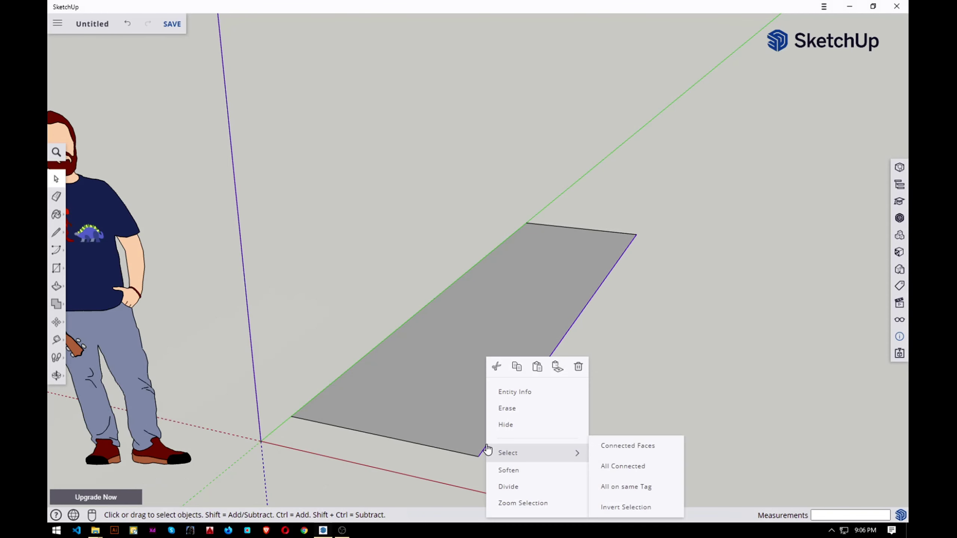
left_click(508, 487)
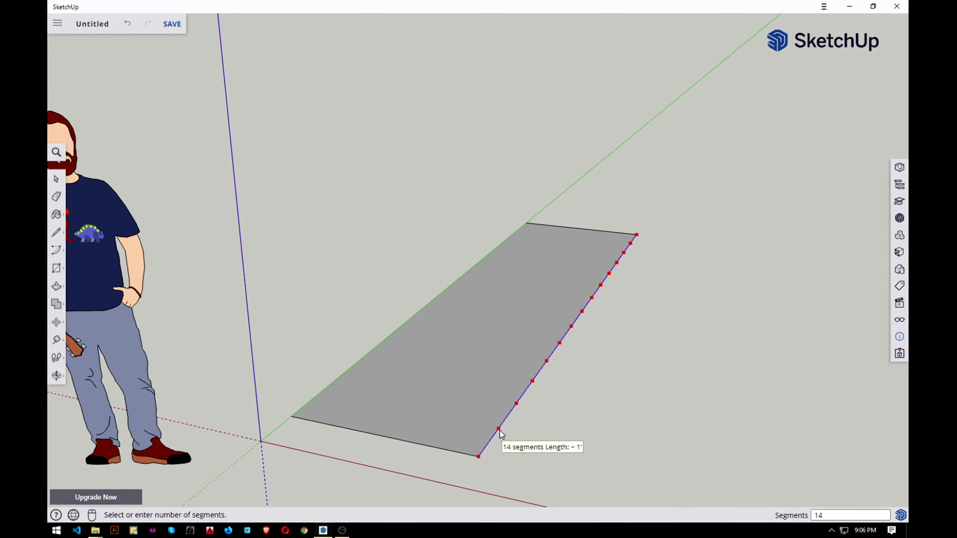
left_click(499, 431)
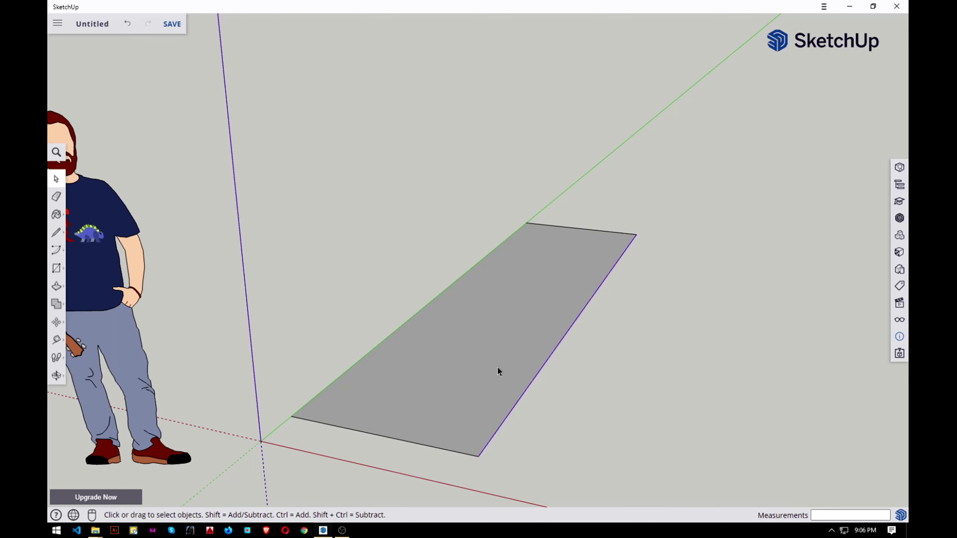
scroll(504, 358, "down", 3)
scroll(586, 262, "up", 2)
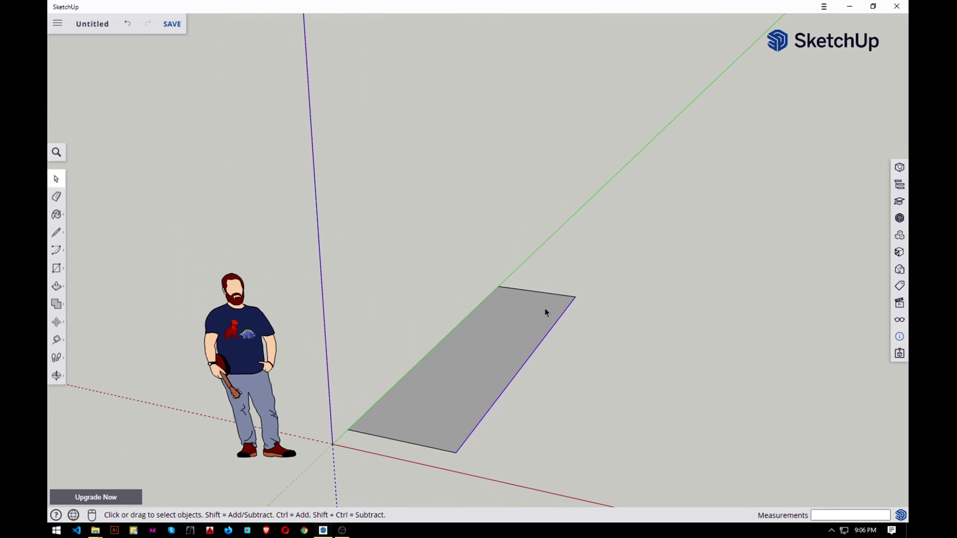
Draw a vertical line straight up from the rectangle's far corner
key("l")
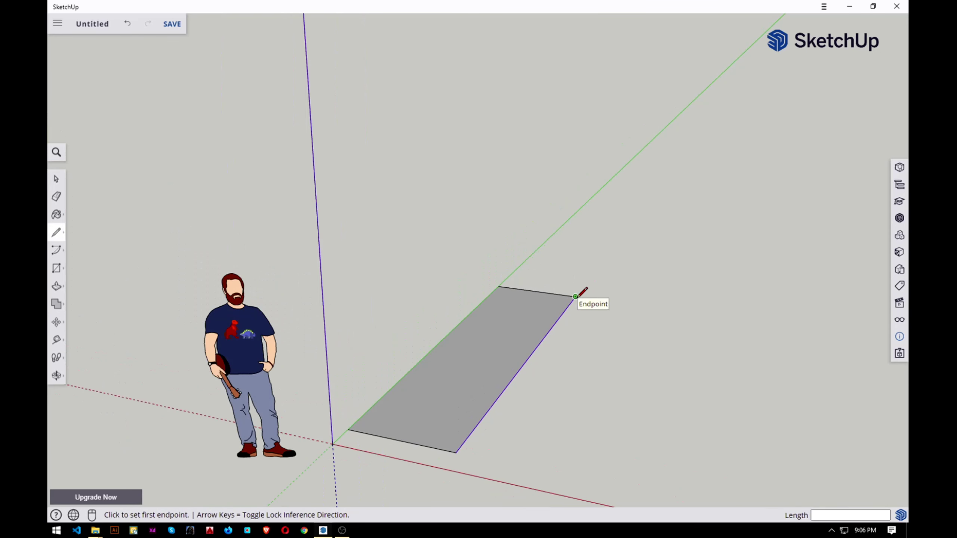
left_click(575, 297)
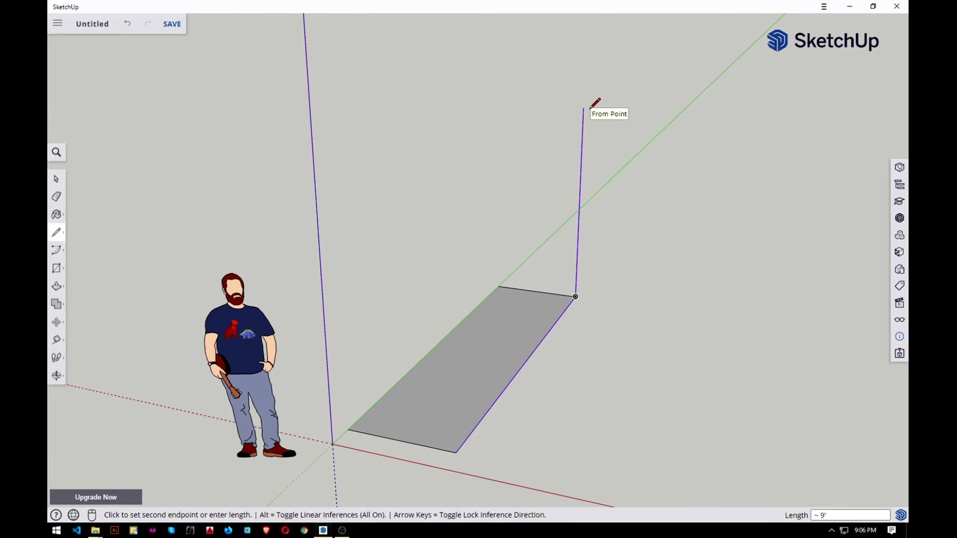
left_click(584, 108)
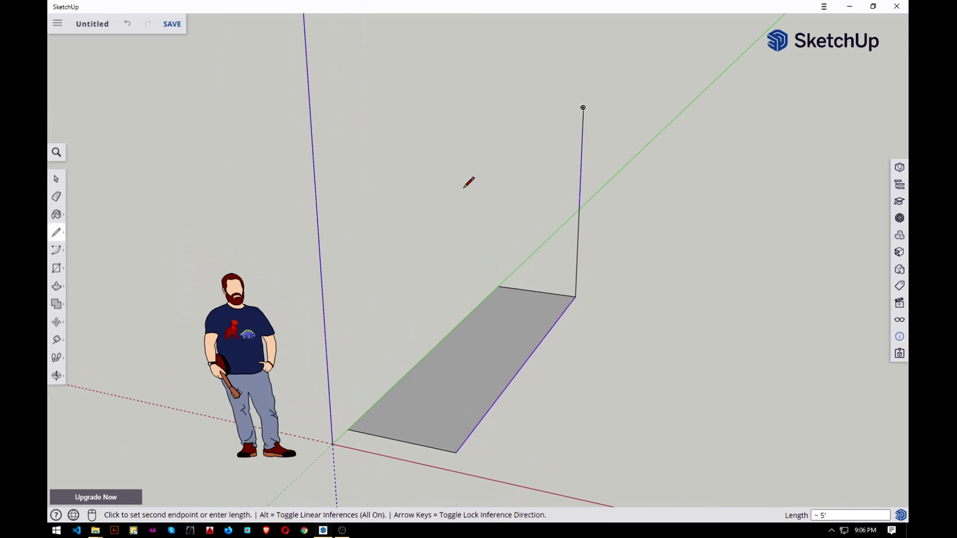
left_click(57, 180)
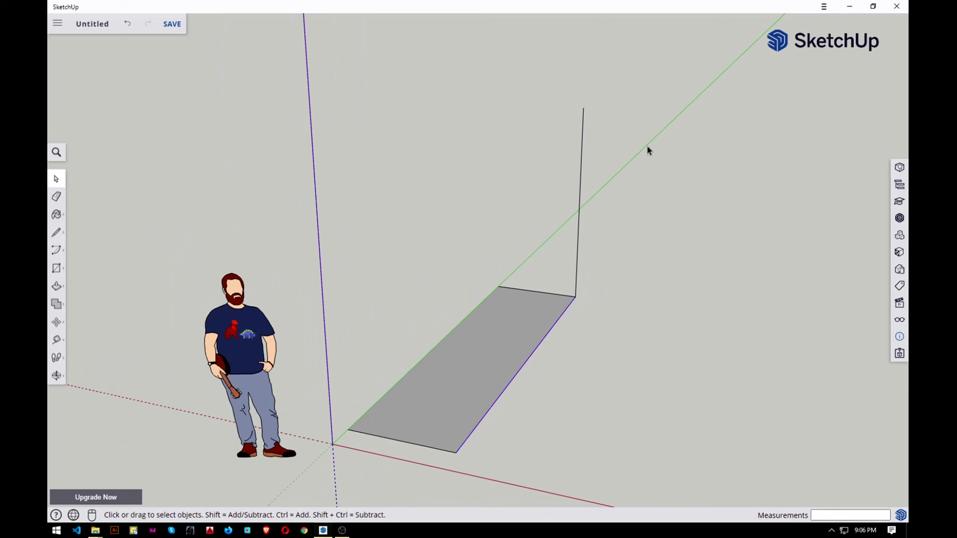
Divide the vertical edge into 12 equal segments
right_click(582, 168)
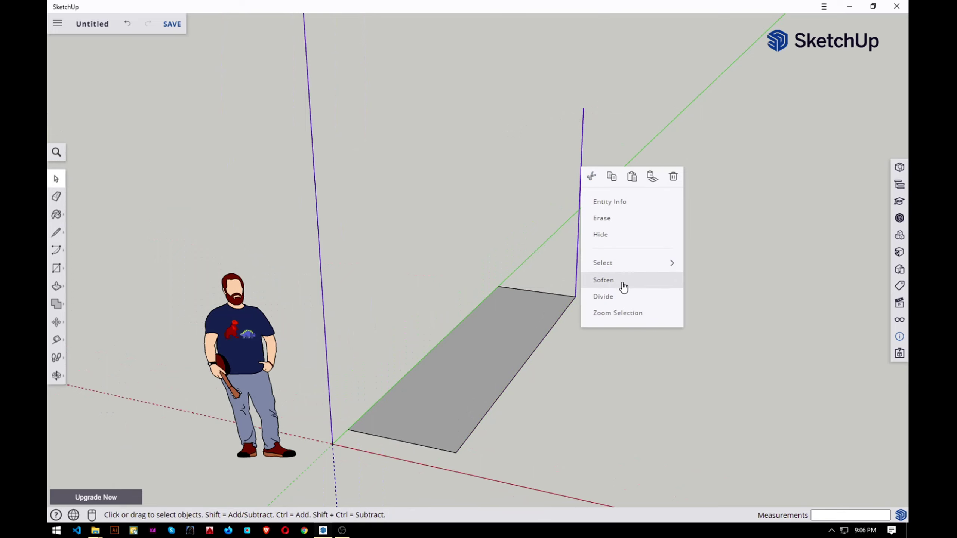
left_click(615, 298)
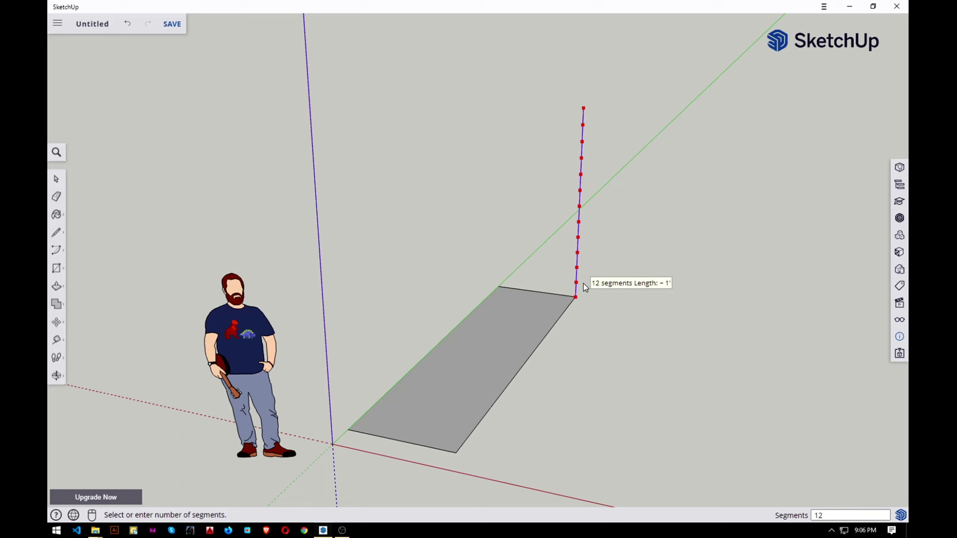
left_click(585, 288)
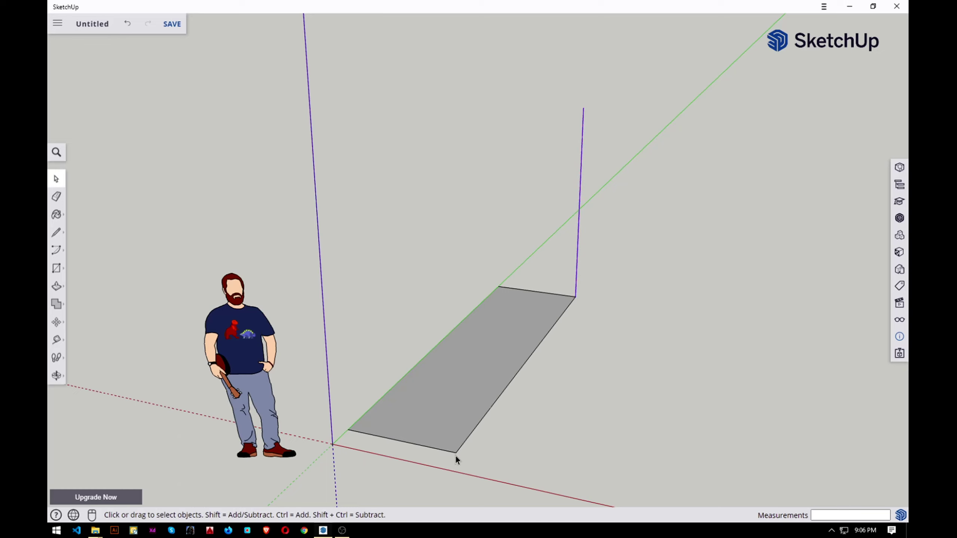
Copy the short cross edge 1' along the face and array it *14 into equal strips
scroll(446, 449, "up", 2)
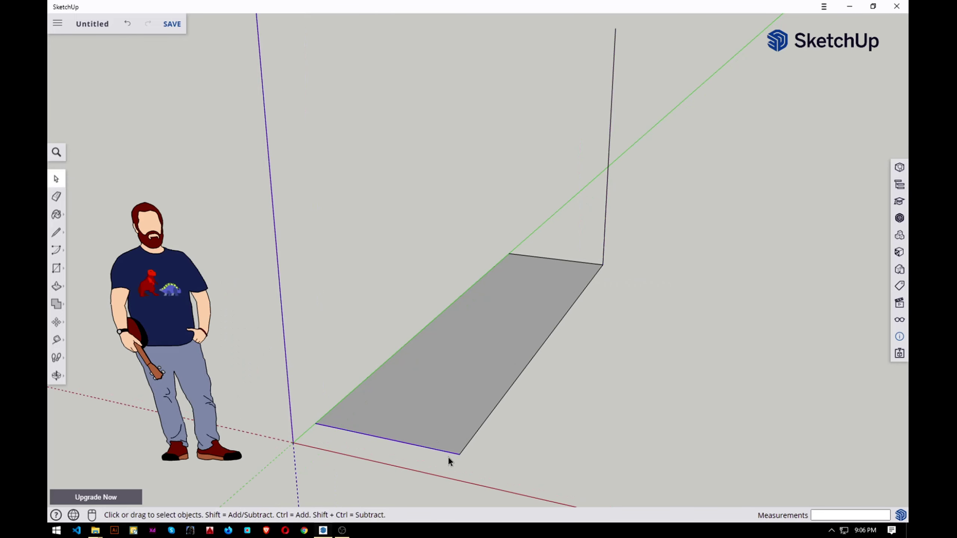
scroll(448, 456, "up", 3)
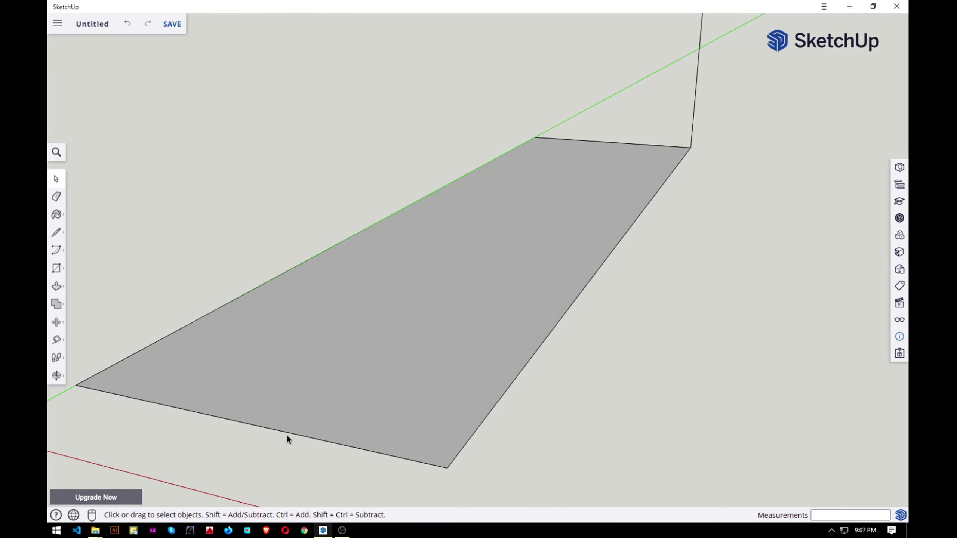
scroll(459, 472, "up", 1)
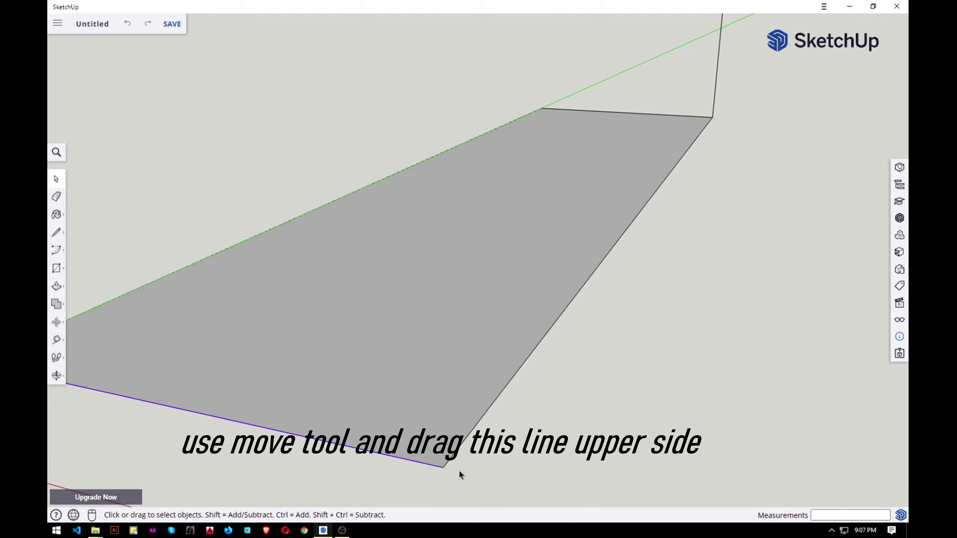
key("m")
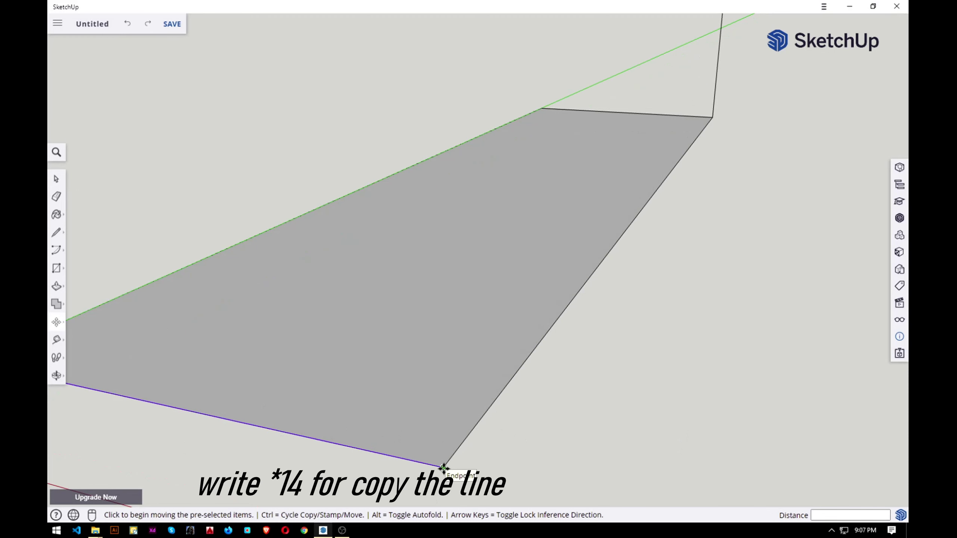
left_click(443, 468)
key("ctrl")
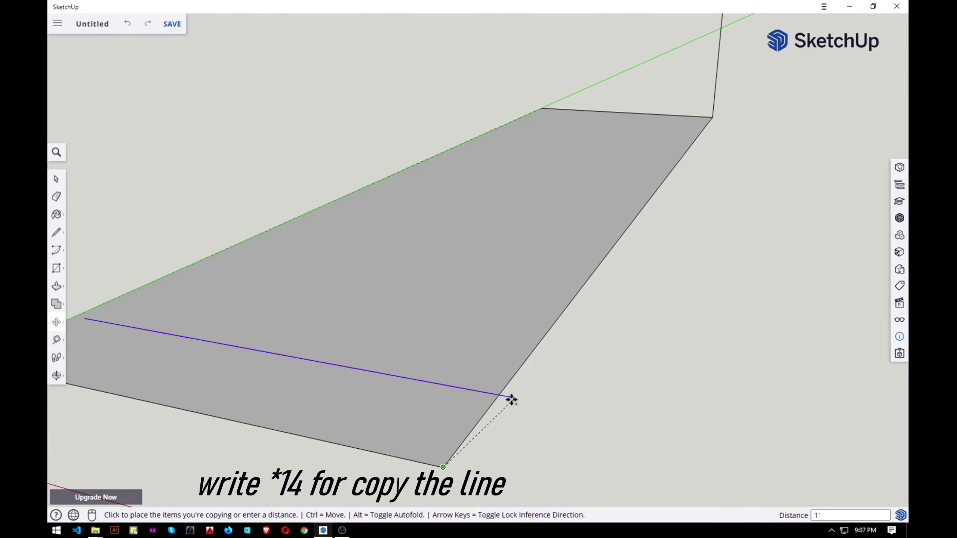
left_click(501, 391)
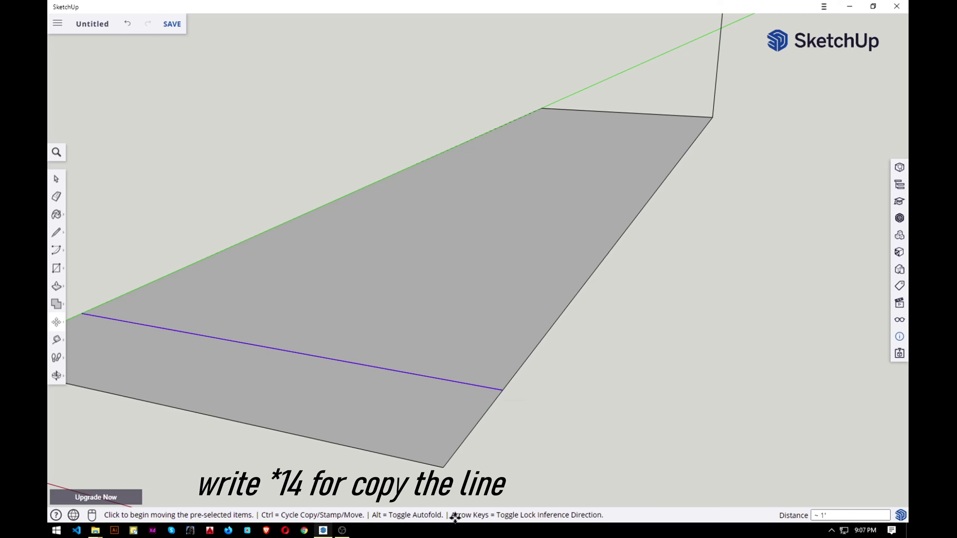
scroll(458, 479, "down", 3)
scroll(458, 479, "down", 3)
type("*14")
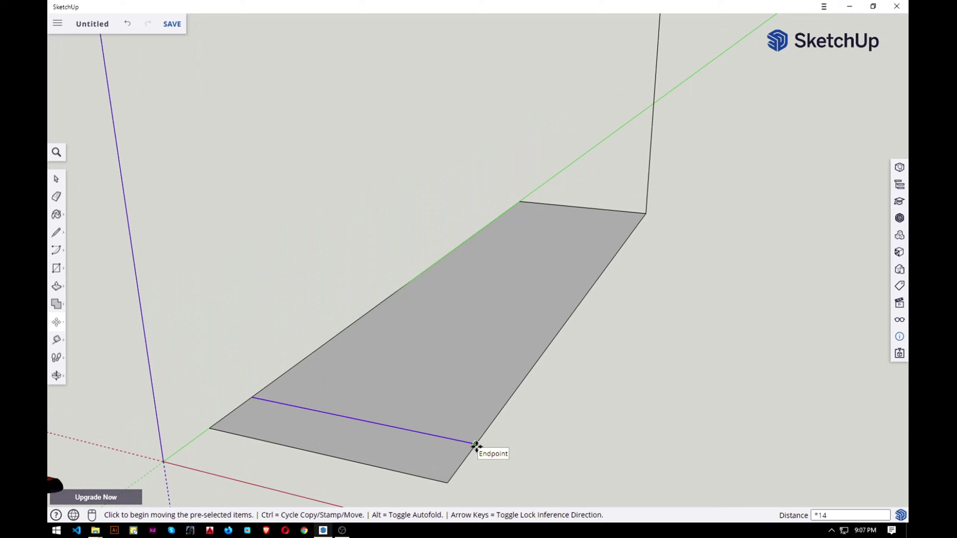
key("Return")
scroll(477, 441, "down", 2)
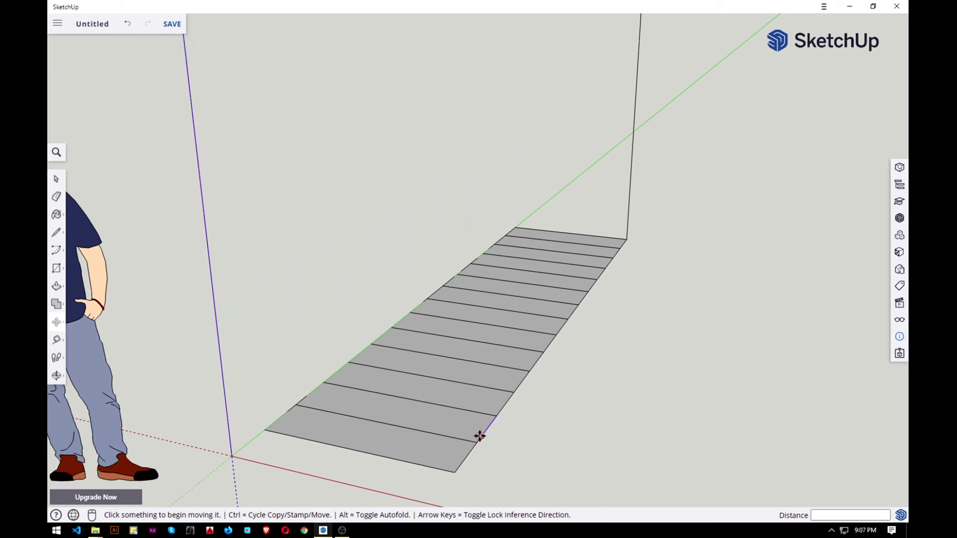
scroll(478, 439, "down", 2)
Pull the top tread strip up into the tallest block, redoing the first attempt
middle_click_drag(478, 439, 530, 310)
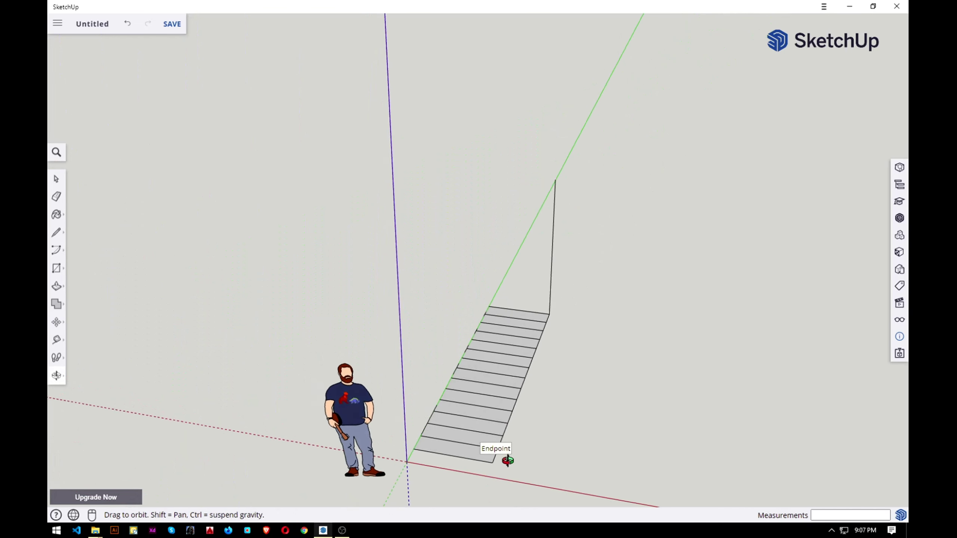
middle_click_drag(518, 354, 553, 323)
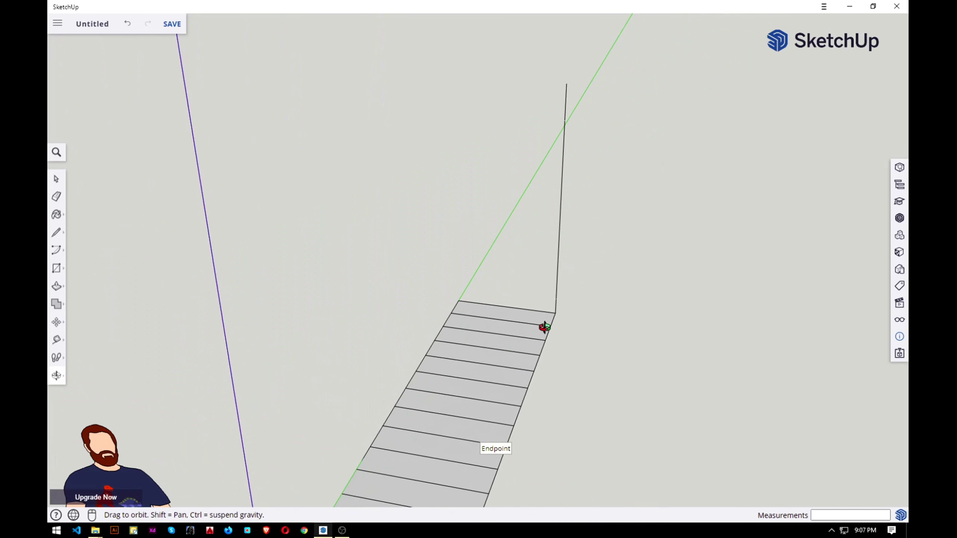
key("p")
left_click(545, 324)
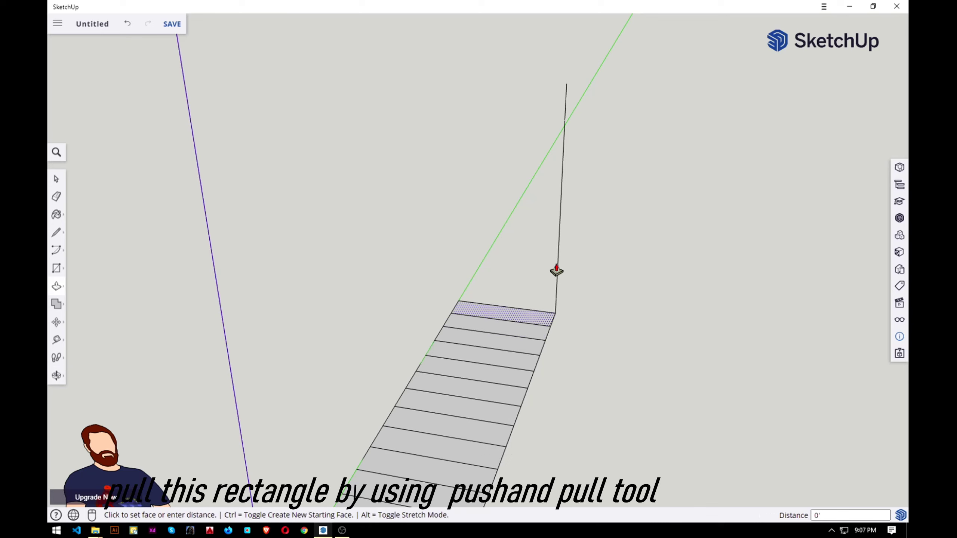
left_click(568, 86)
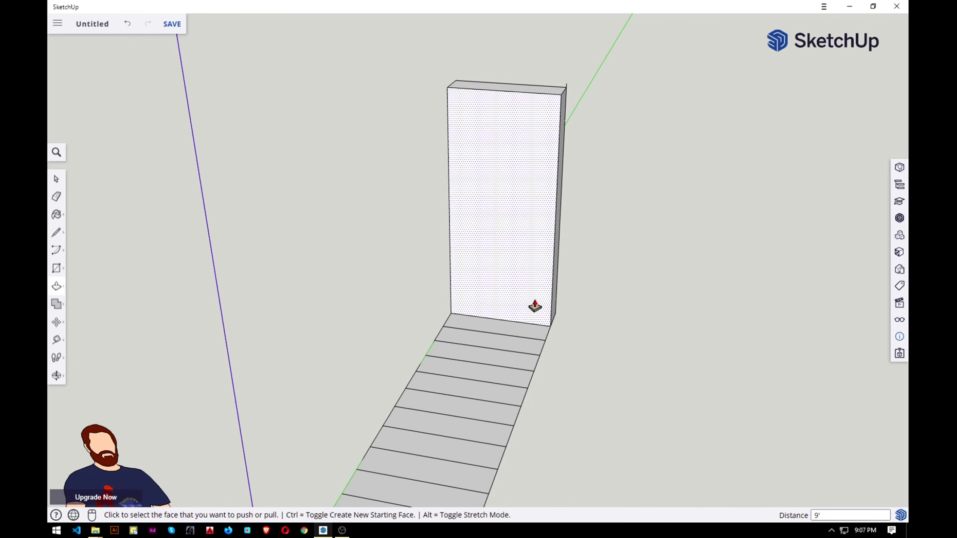
key("ctrl+z")
left_click(545, 318)
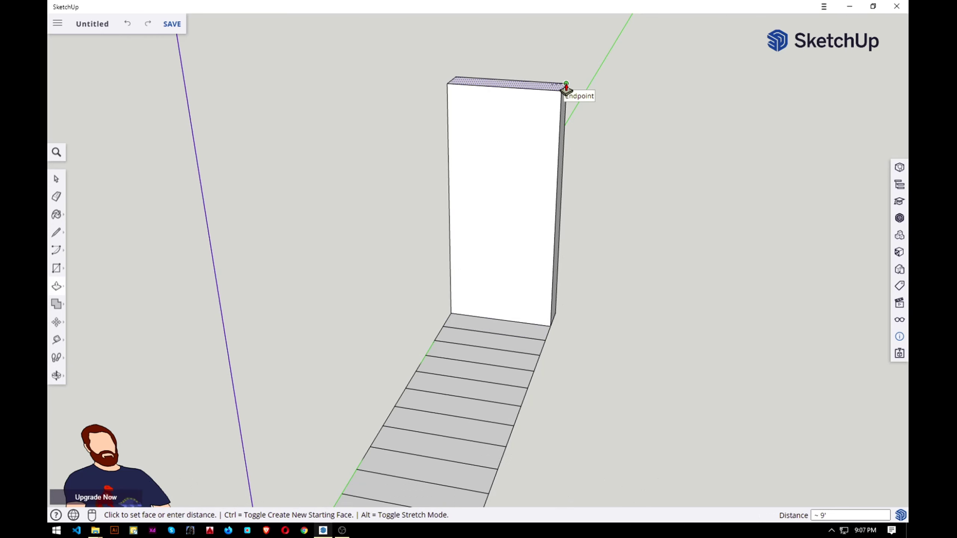
left_click(567, 86)
Pull the next five strips up, each snapped one riser below the step behind
left_click(533, 322)
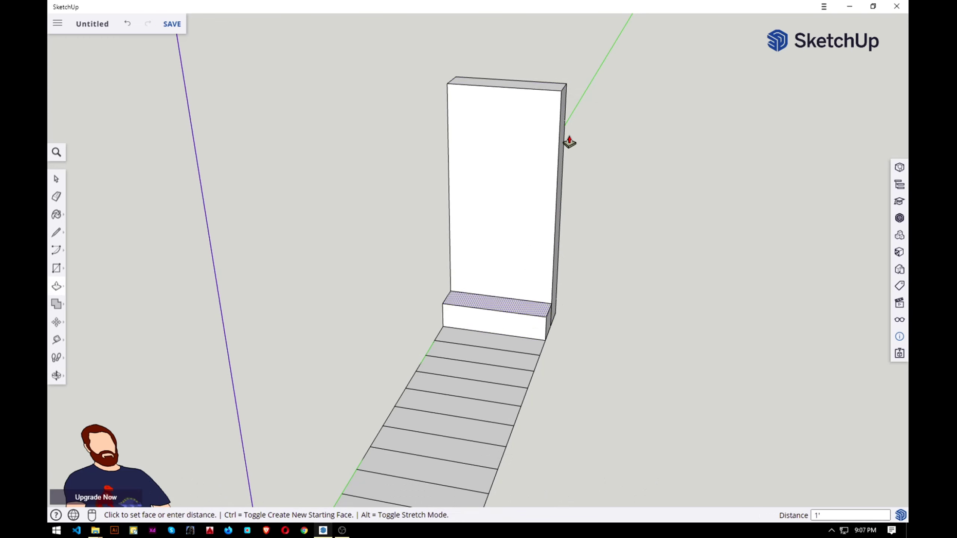
left_click(566, 110)
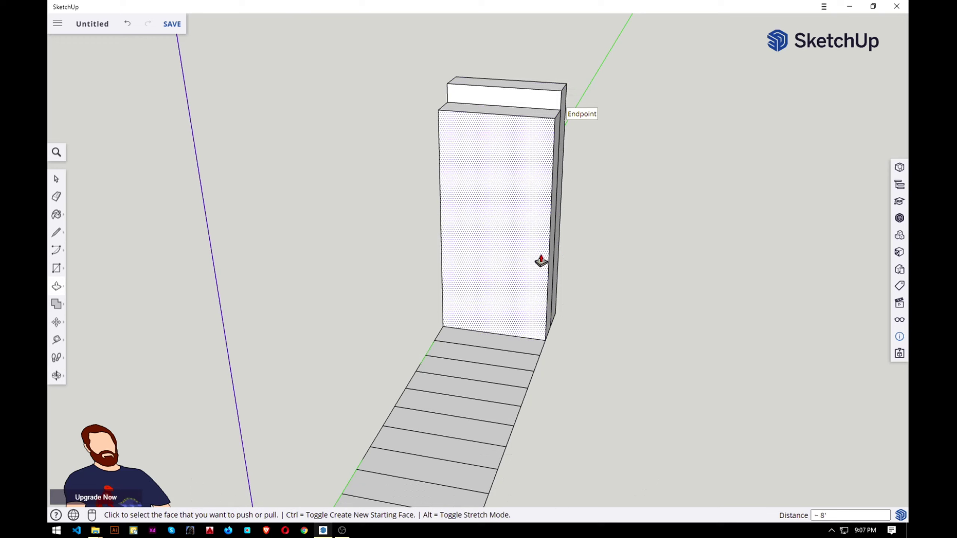
left_click(528, 343)
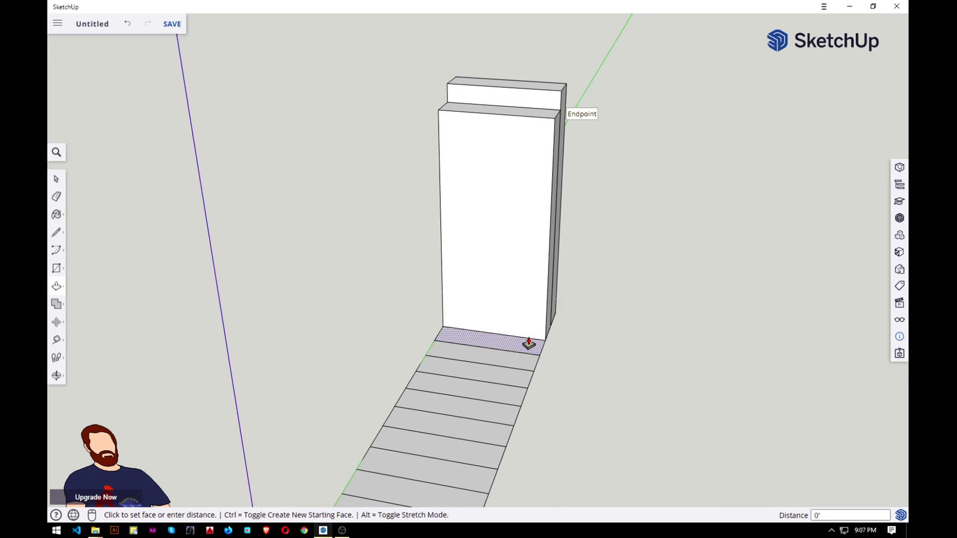
left_click(567, 129)
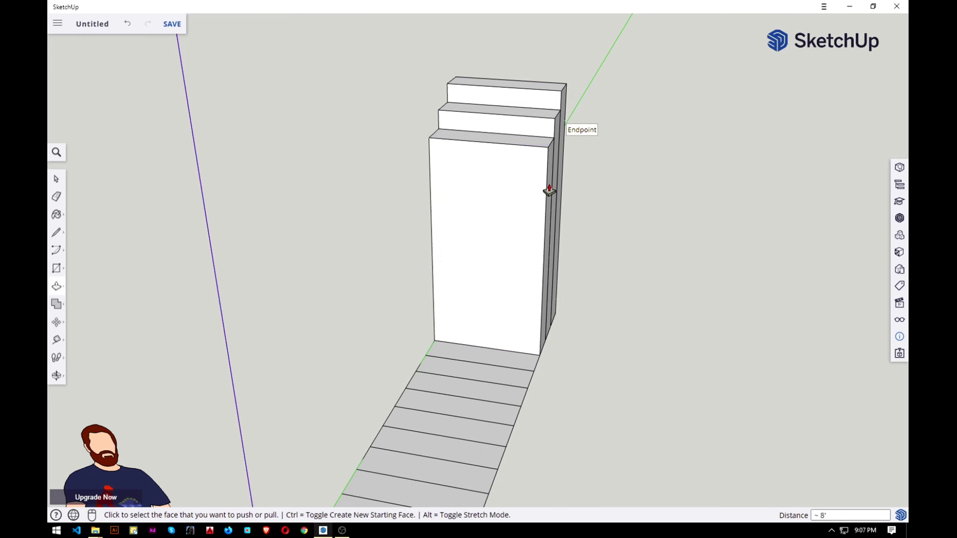
left_click(522, 360)
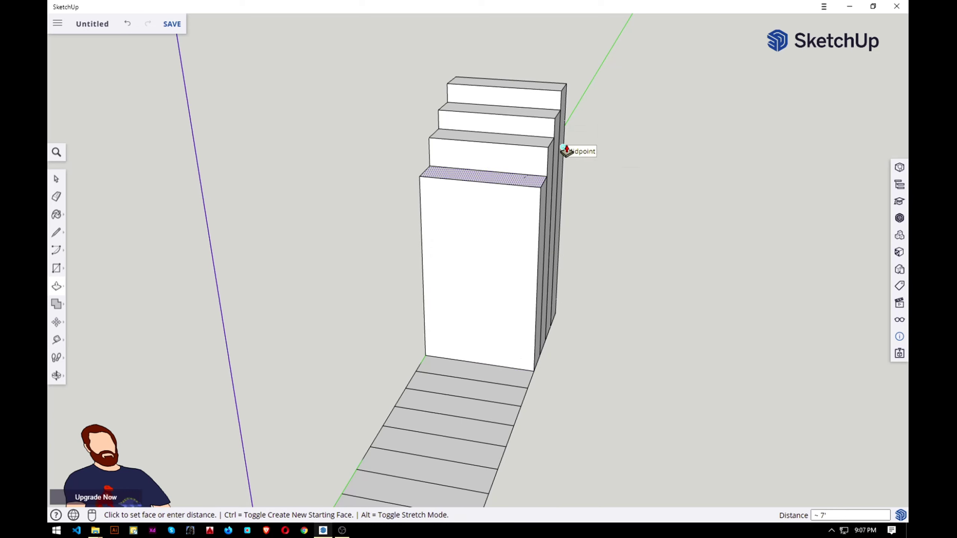
left_click(565, 146)
left_click(512, 388)
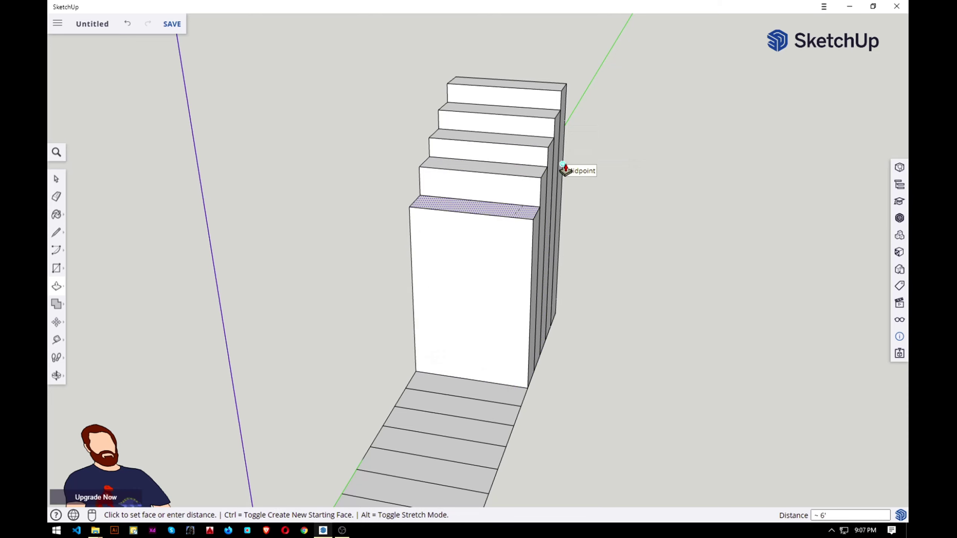
left_click(566, 165)
left_click(510, 389)
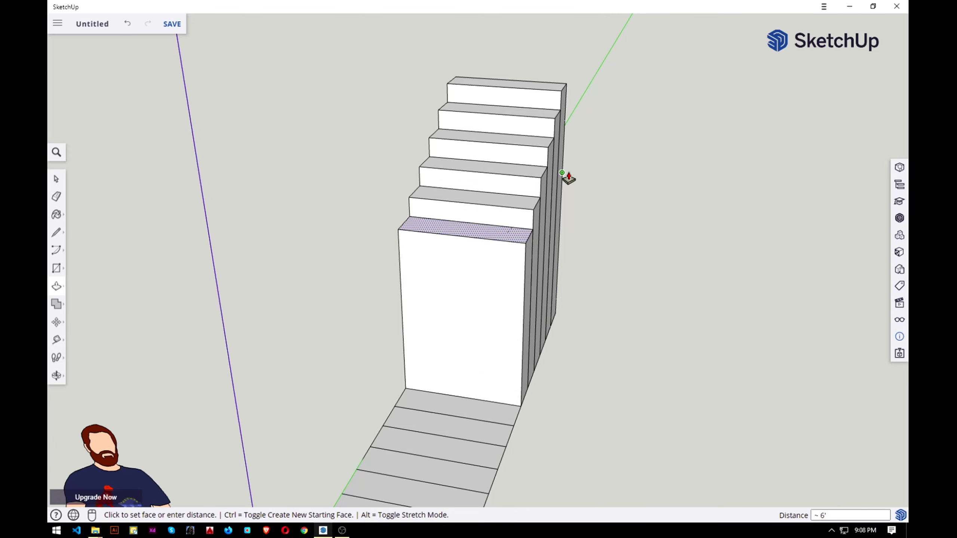
left_click(567, 177)
Pull three more strips up, each one riser lower than the previous step
left_click(514, 413)
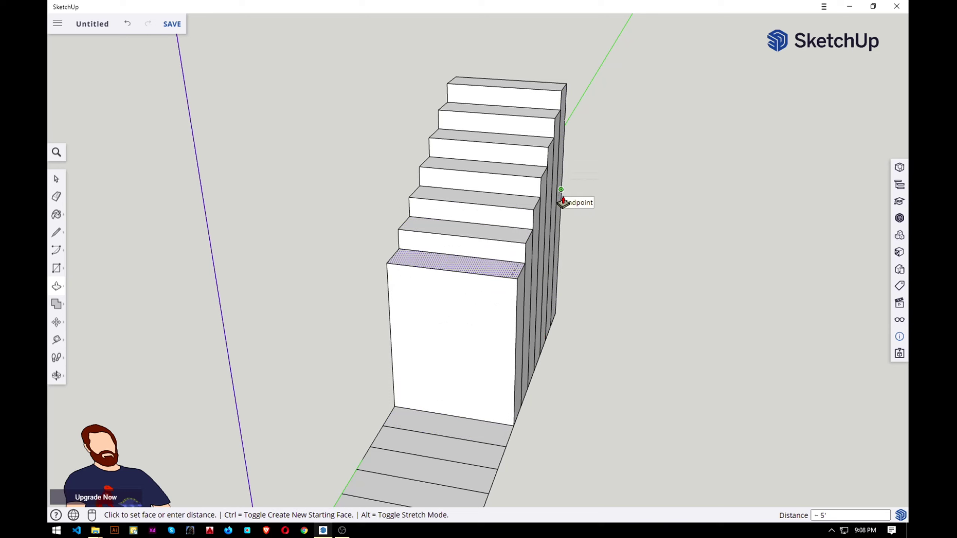
left_click(562, 203)
left_click(490, 437)
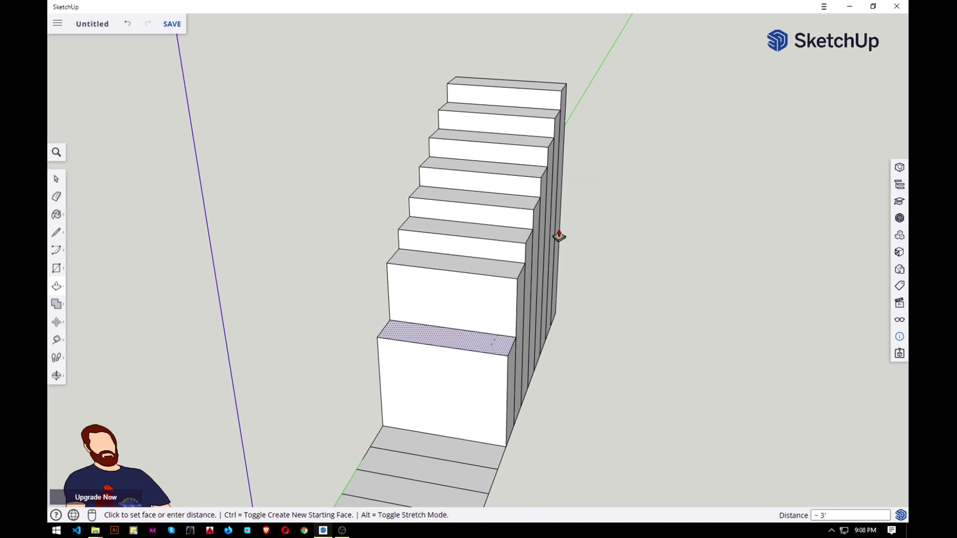
left_click(561, 211)
left_click(483, 461)
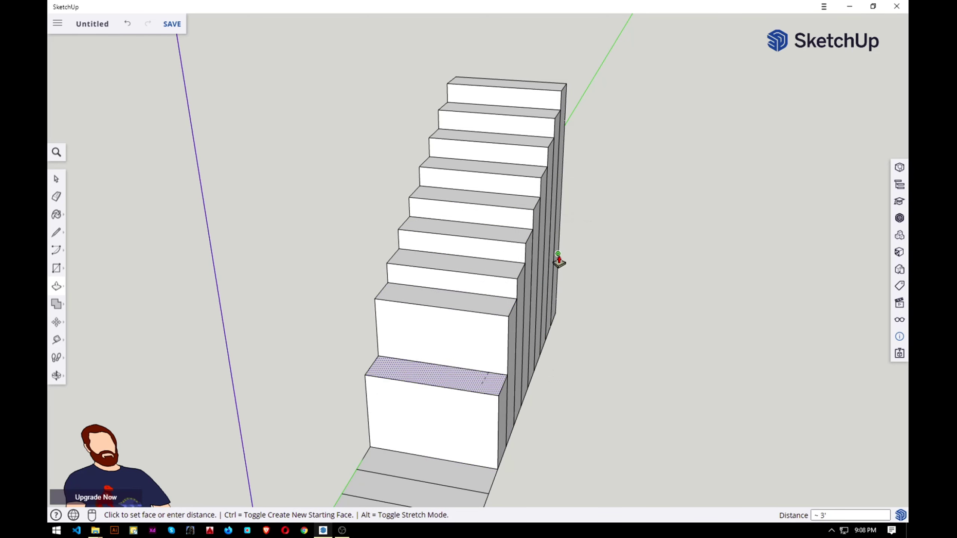
left_click(559, 226)
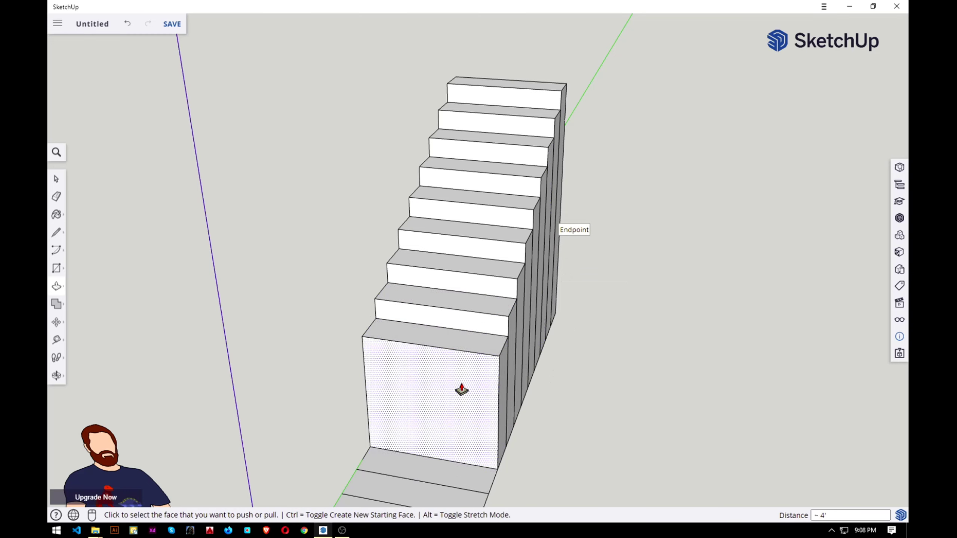
scroll(479, 437, "down", 3)
scroll(468, 418, "down", 2)
scroll(468, 418, "down", 1)
scroll(473, 432, "up", 3)
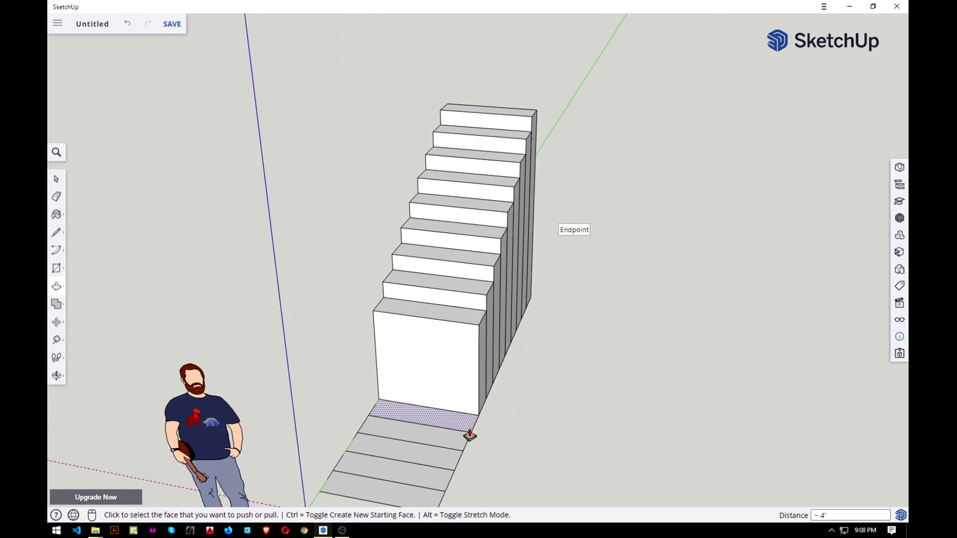
Pull the last five floor strips up, ending with the lowest step about 1' high
left_click(469, 433)
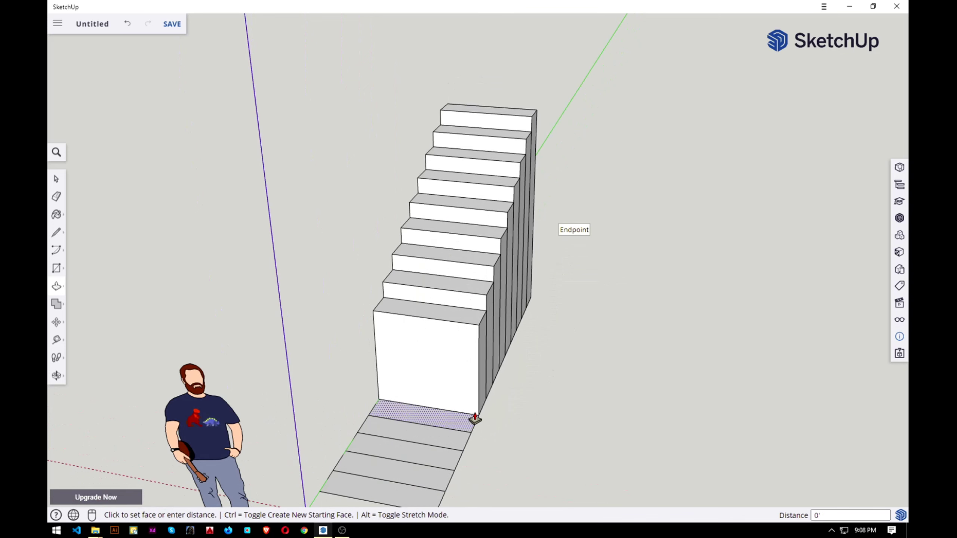
left_click(534, 247)
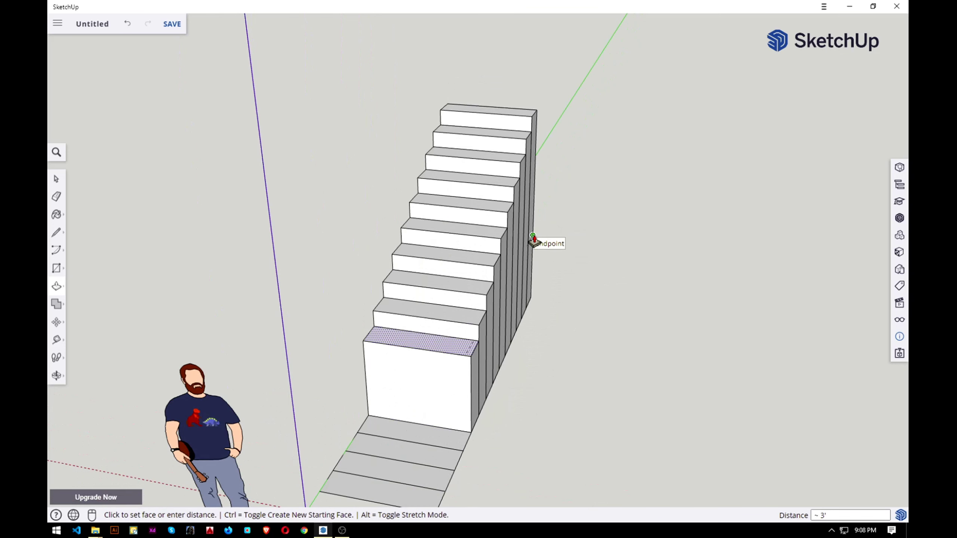
left_click(458, 448)
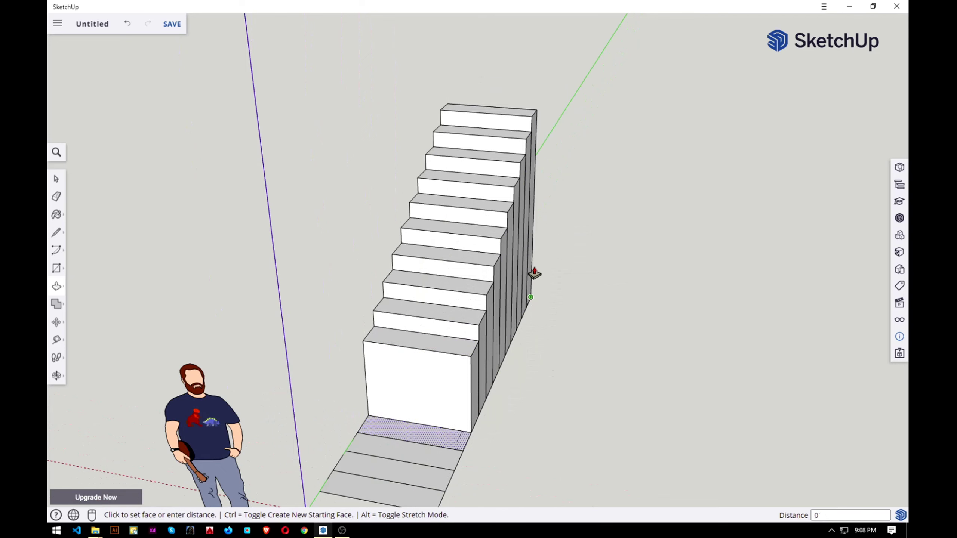
left_click(534, 255)
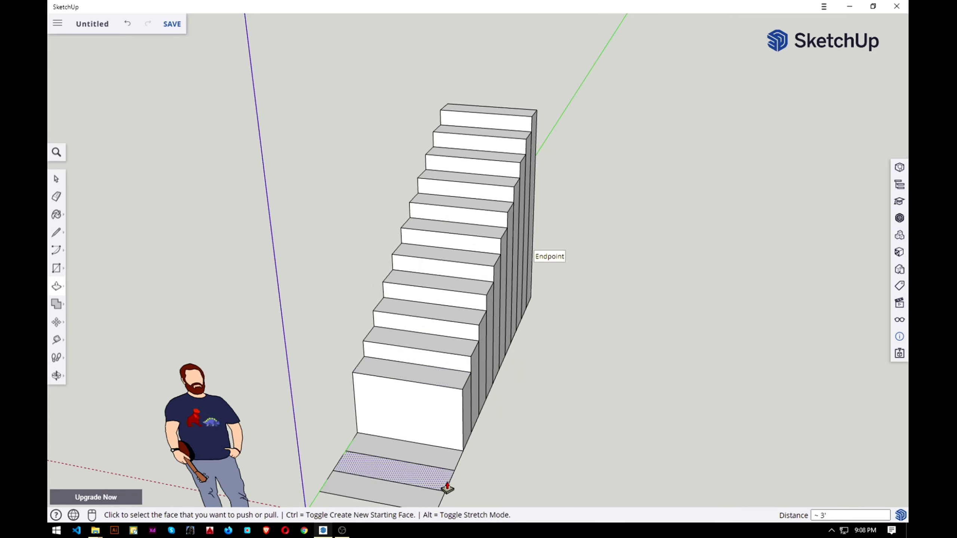
left_click(455, 463)
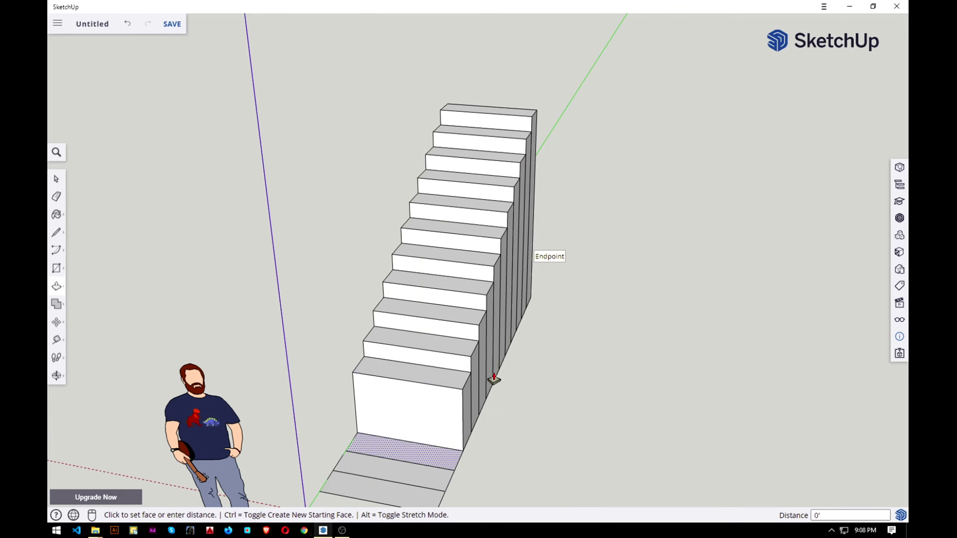
left_click(531, 270)
left_click(444, 474)
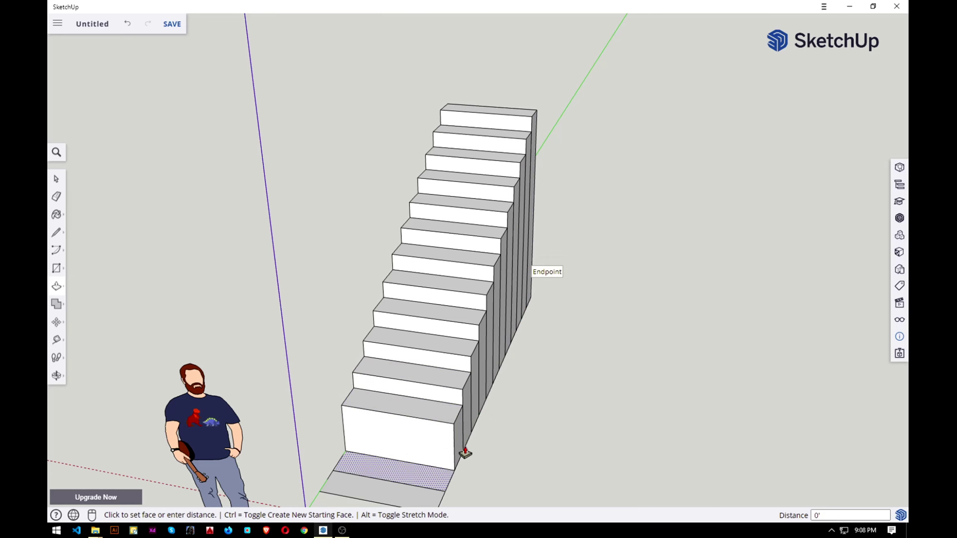
left_click(531, 279)
left_click(431, 505)
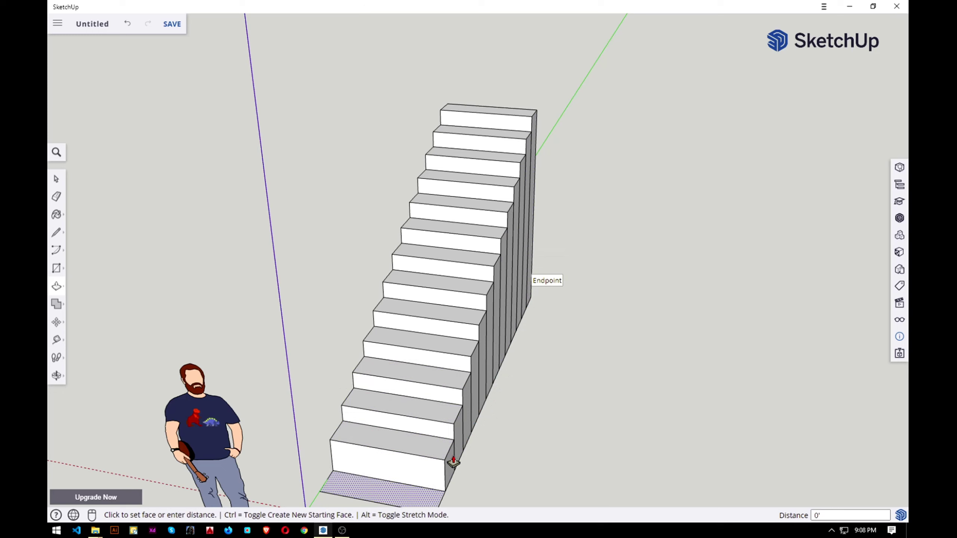
left_click(531, 291)
scroll(489, 367, "down", 3)
scroll(489, 370, "down", 2)
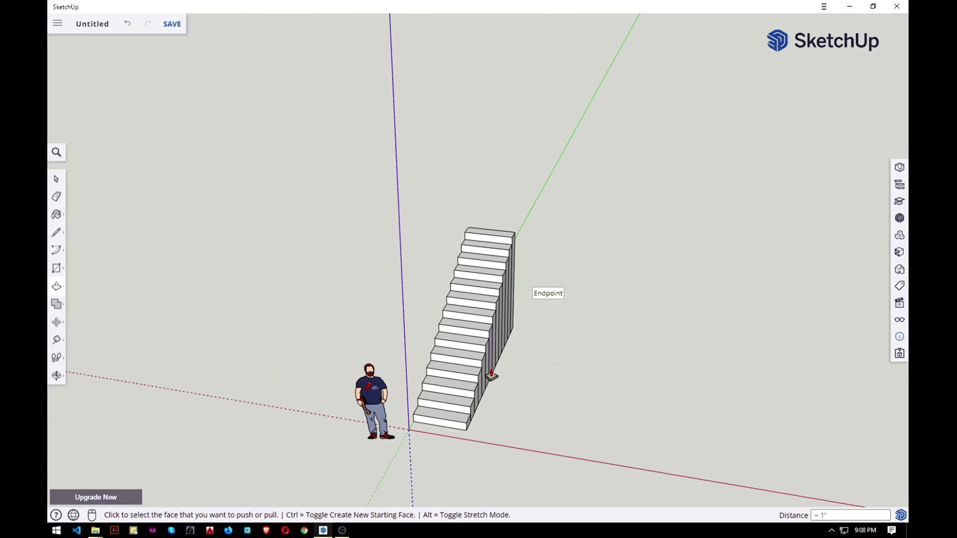
Erase the seam lines between steps along the stair's first side
mouse_move(474, 417)
middle_mouse_down()
mouse_move(528, 412)
mouse_move(287, 391)
mouse_move(376, 380)
mouse_move(376, 367)
mouse_move(450, 352)
middle_mouse_up()
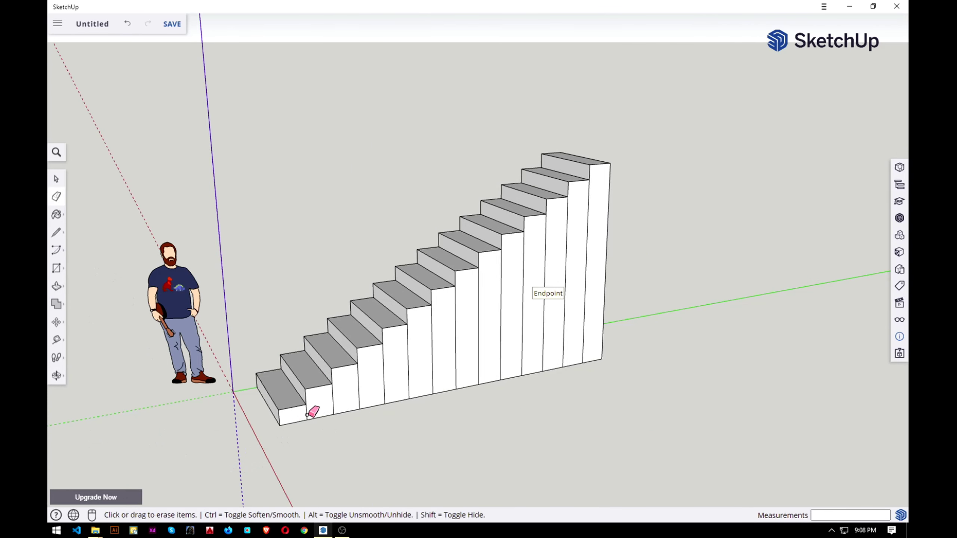
left_click_drag(318, 408, 371, 394)
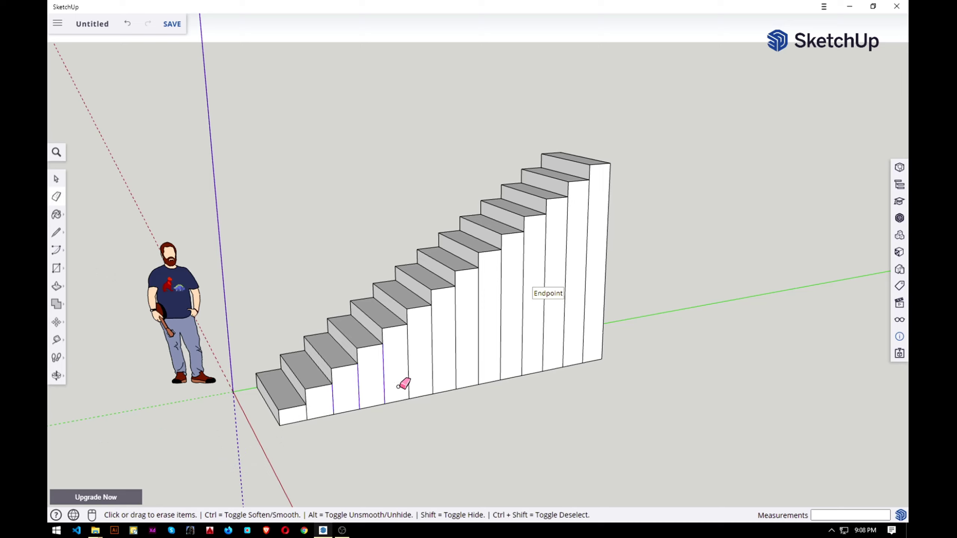
left_click_drag(454, 368, 586, 333)
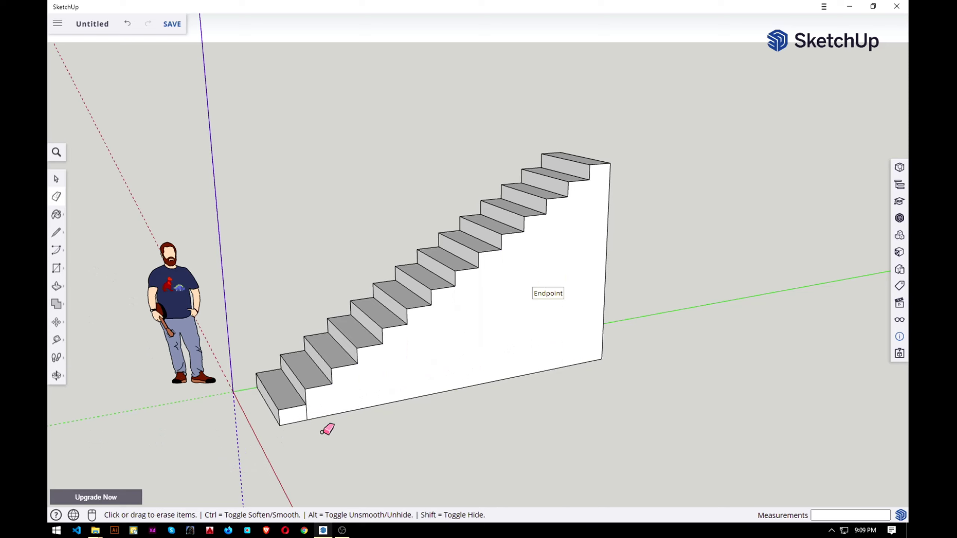
left_click(306, 416)
Erase the remaining vertical lines between steps on the stair's other side
mouse_move(253, 449)
middle_mouse_down()
mouse_move(487, 403)
mouse_move(504, 441)
mouse_move(368, 436)
mouse_move(519, 434)
mouse_move(599, 387)
mouse_move(611, 391)
middle_mouse_up()
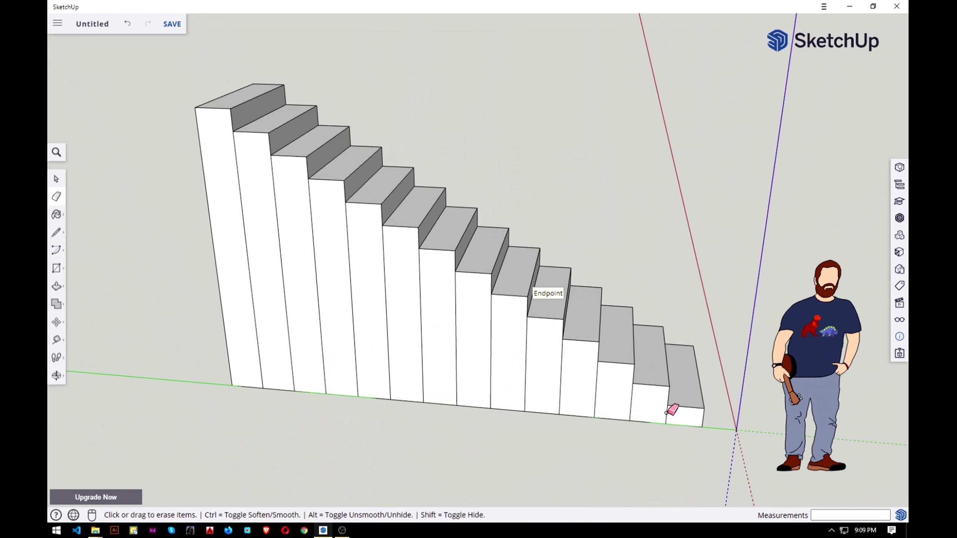
left_click_drag(666, 413, 643, 408)
left_click_drag(473, 386, 392, 373)
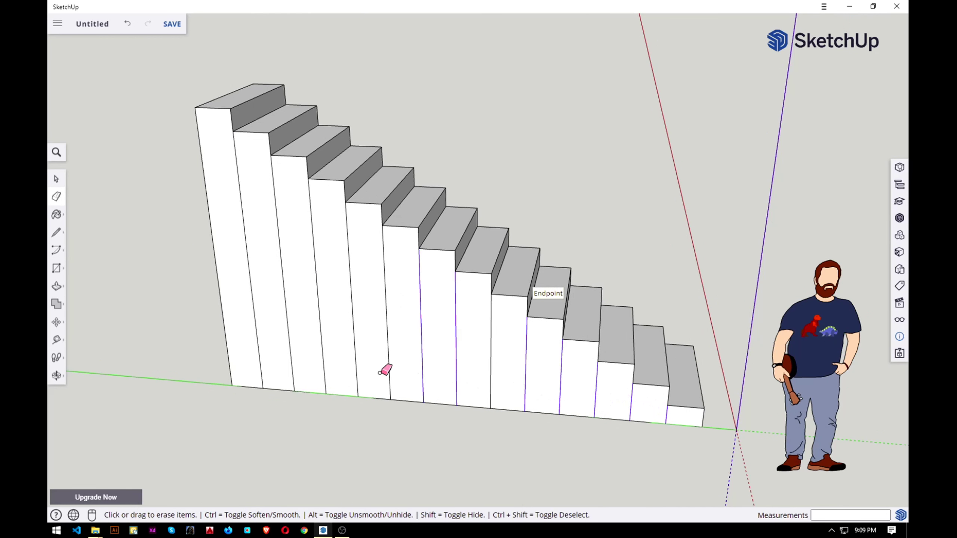
left_click_drag(251, 348, 273, 493)
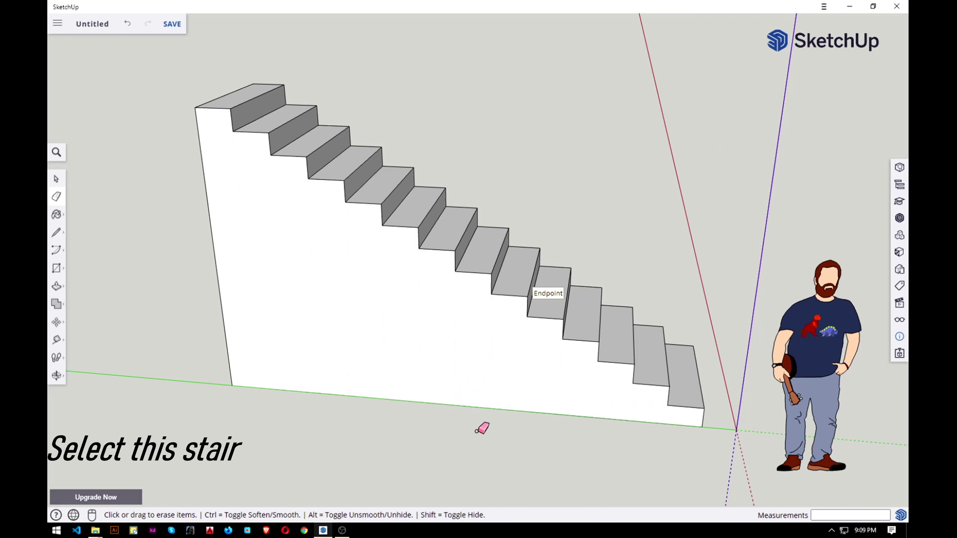
scroll(445, 459, "down", 2)
scroll(439, 460, "down", 1)
mouse_move(509, 457)
middle_mouse_down()
mouse_move(255, 446)
mouse_move(401, 432)
mouse_move(425, 385)
mouse_move(392, 373)
middle_mouse_up()
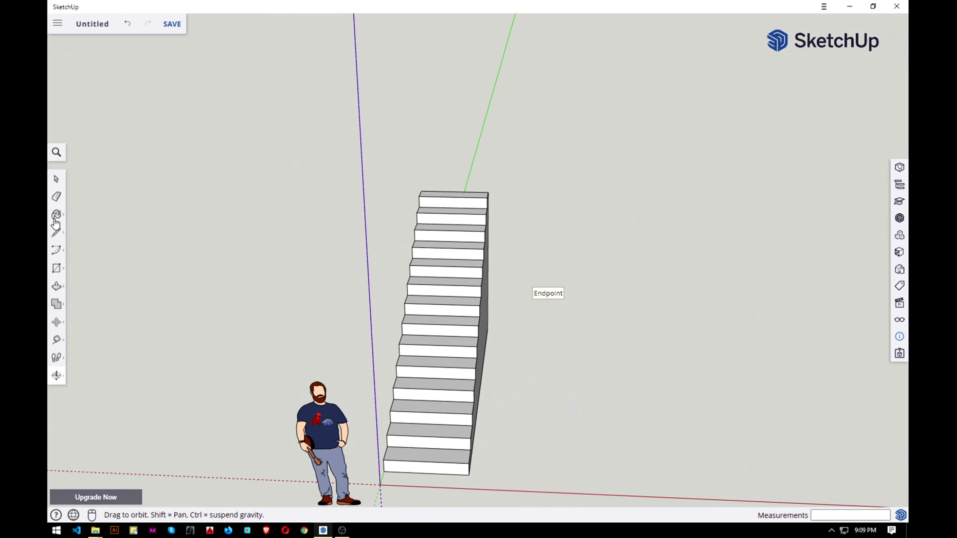
Select the whole stair and copy it 9' to the side
left_click_drag(332, 112, 546, 492)
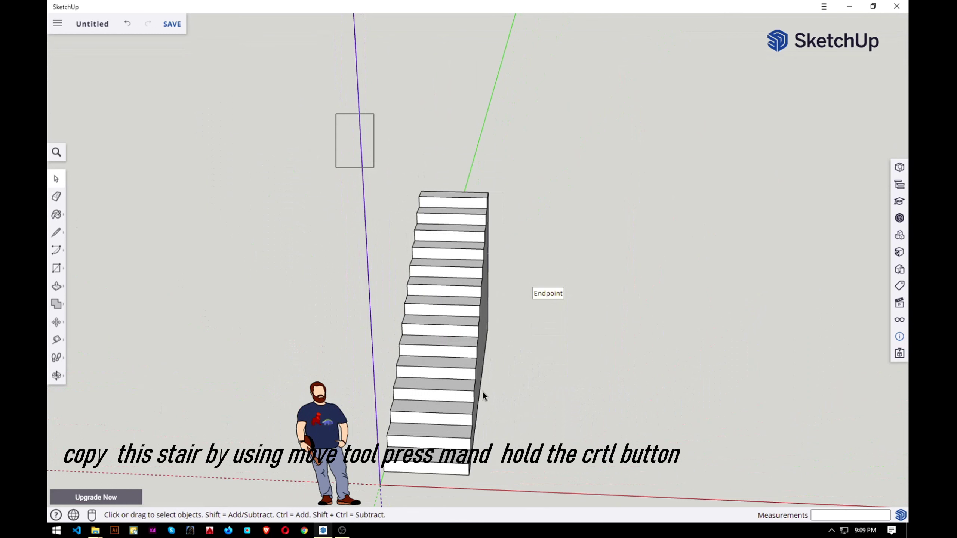
scroll(466, 471, "up", 2)
key("m")
key("ctrl")
left_click(470, 476)
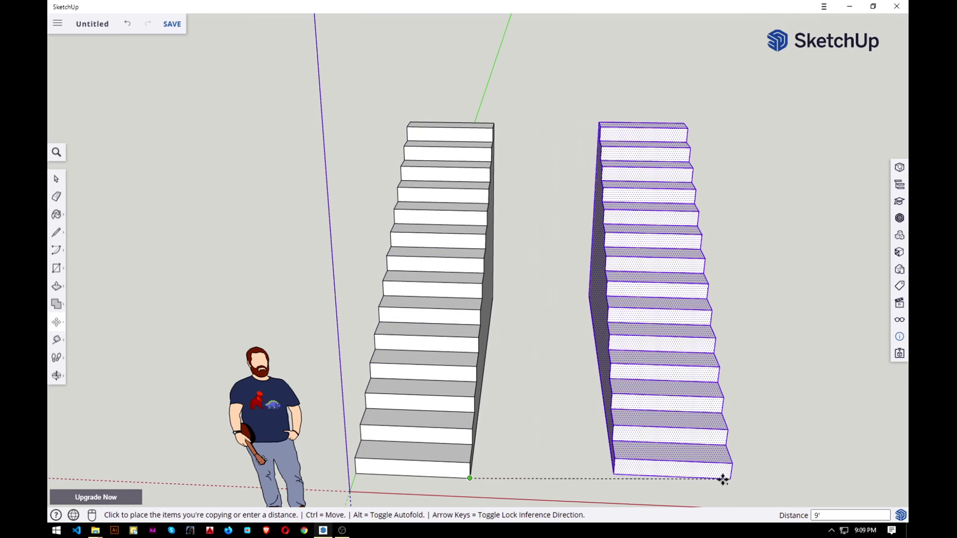
left_click(723, 480)
Orbit to view both stairs, deselect the copy, and close in on its side face
mouse_move(723, 480)
middle_mouse_down()
mouse_move(466, 466)
mouse_move(415, 435)
mouse_move(344, 428)
mouse_move(349, 412)
mouse_move(479, 427)
mouse_move(188, 312)
middle_mouse_up()
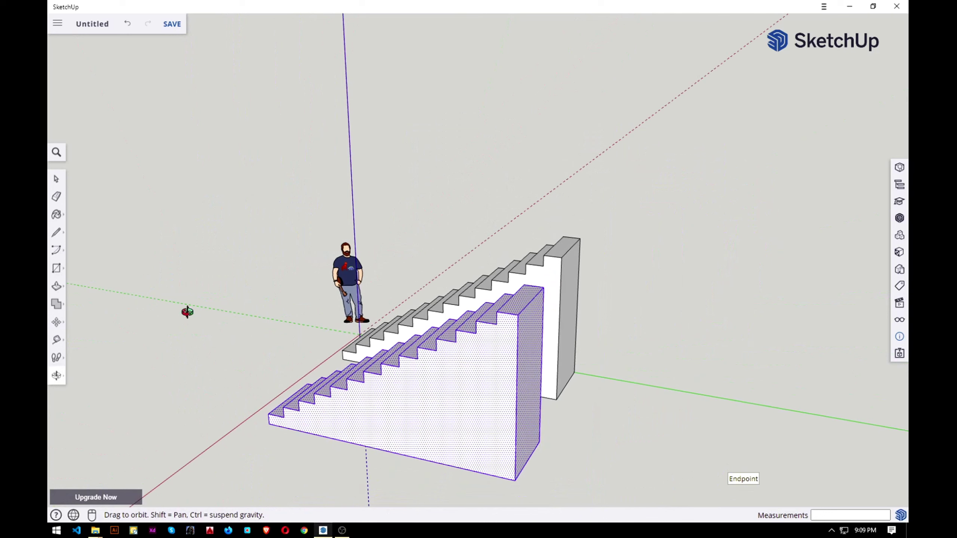
left_click(55, 185)
left_click(280, 478)
key("l")
middle_click_drag(280, 477, 287, 388)
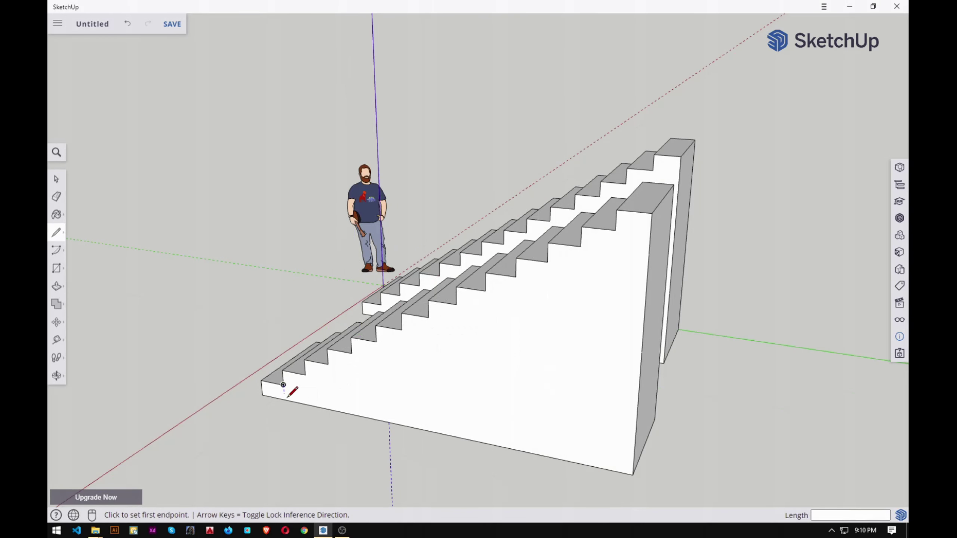
Draw a diagonal across the copy's side and push the lower triangle through 4'
left_click(285, 400)
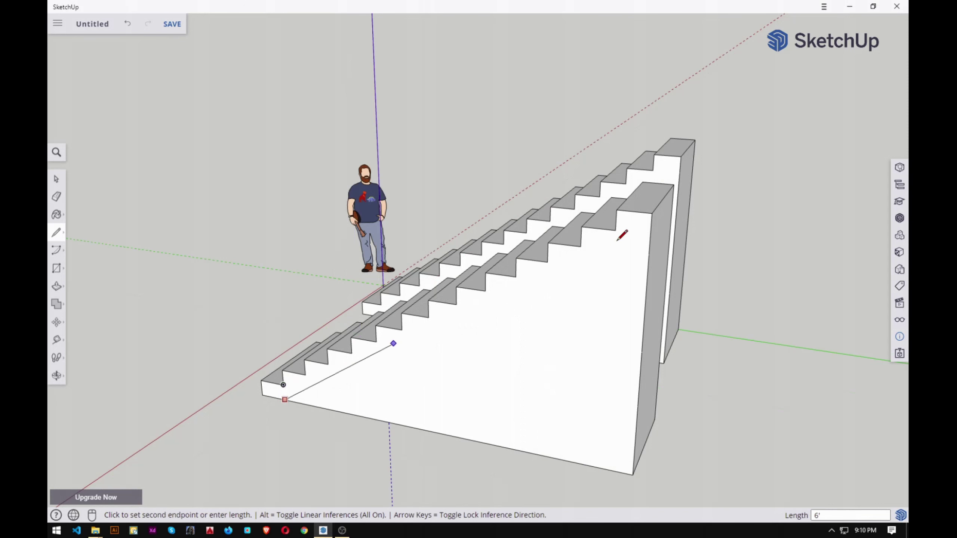
left_click(651, 226)
scroll(444, 443, "down", 1)
key("p")
left_click(541, 393)
left_click(608, 378)
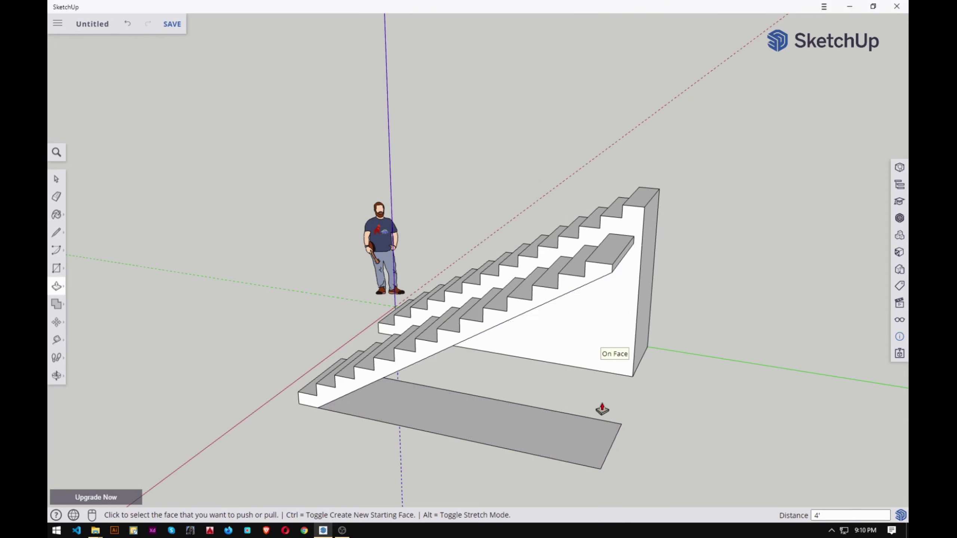
Erase the leftover grey face on the ground under the copied stair
key("e")
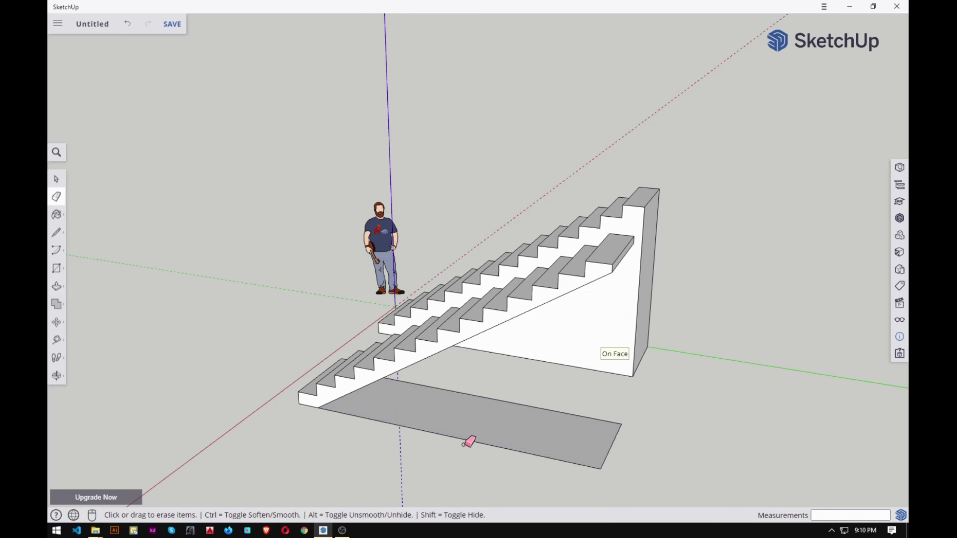
left_click(603, 447)
scroll(446, 469, "down", 1)
scroll(445, 466, "down", 1)
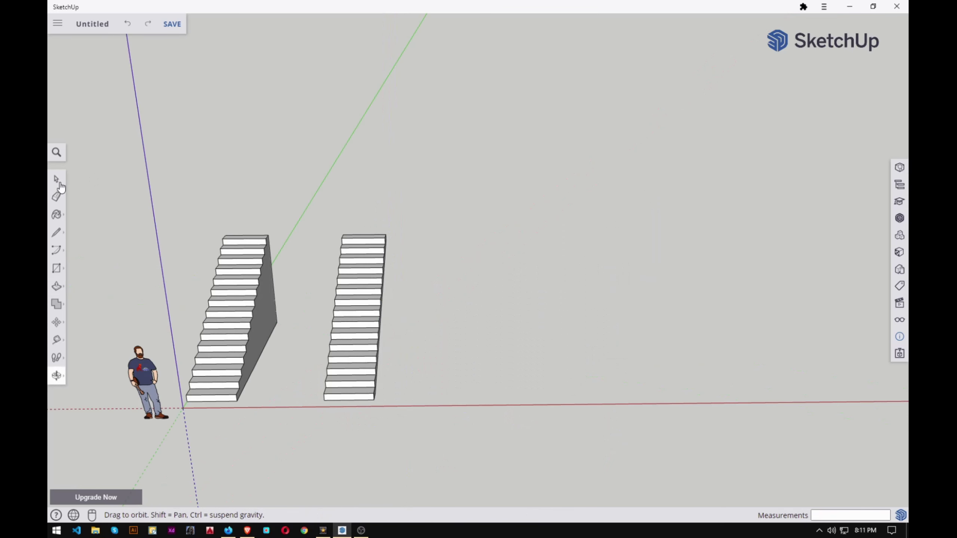
left_click(58, 181)
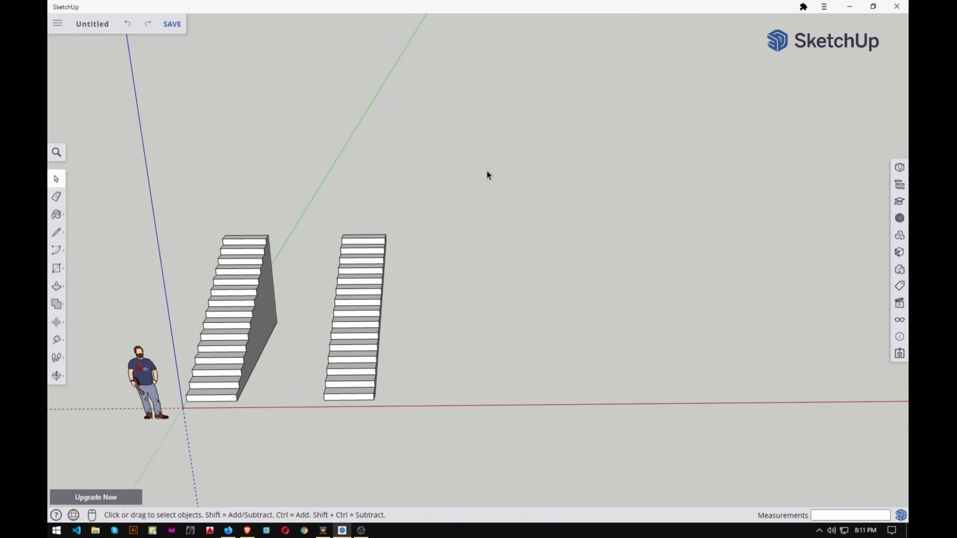
Copy the thin stair 14' along the red axis
left_click_drag(487, 170, 284, 438)
scroll(376, 400, "up", 2)
key("m")
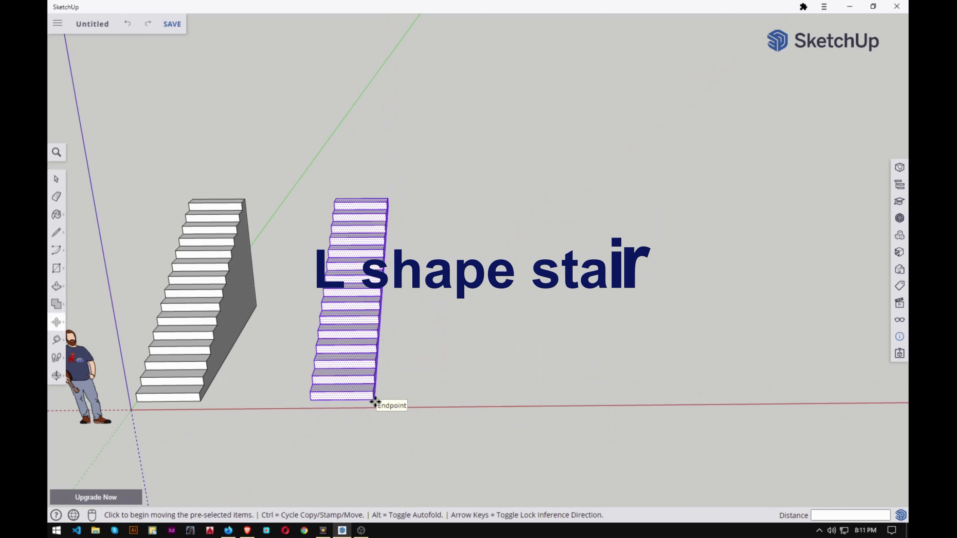
key("ctrl")
left_click(373, 399)
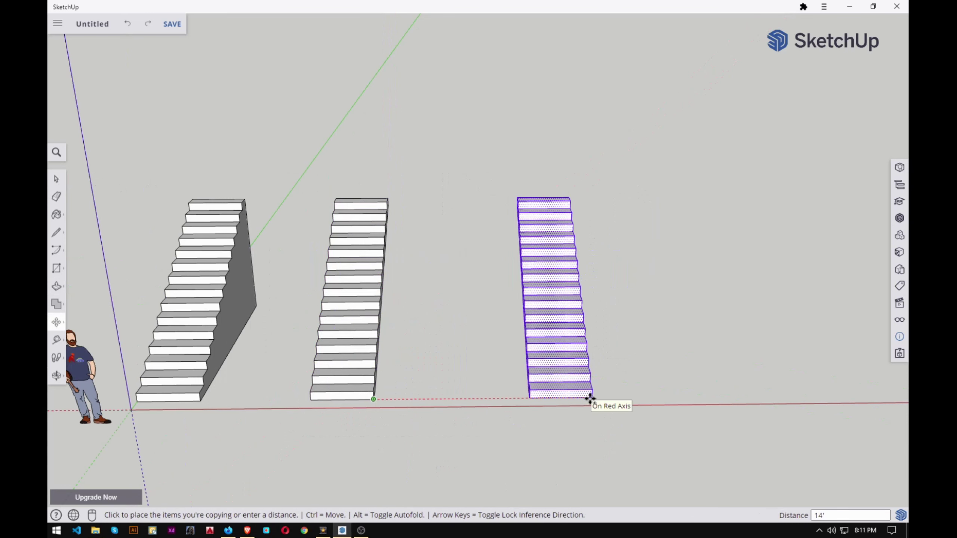
left_click(590, 398)
middle_click_drag(589, 398, 573, 408)
Copy the thin stair again 15' further along the red axis, then begin a line at a side step corner
key("ctrl")
left_click(576, 405)
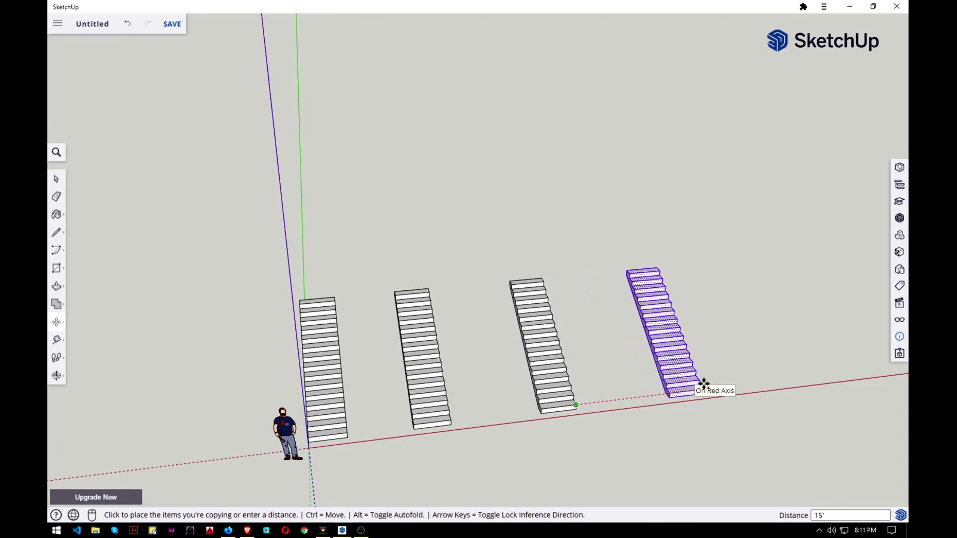
left_click(704, 384)
mouse_move(558, 386)
middle_mouse_down()
mouse_move(170, 357)
mouse_move(555, 352)
middle_mouse_up()
scroll(507, 344, "up", 3)
scroll(466, 440, "up", 2)
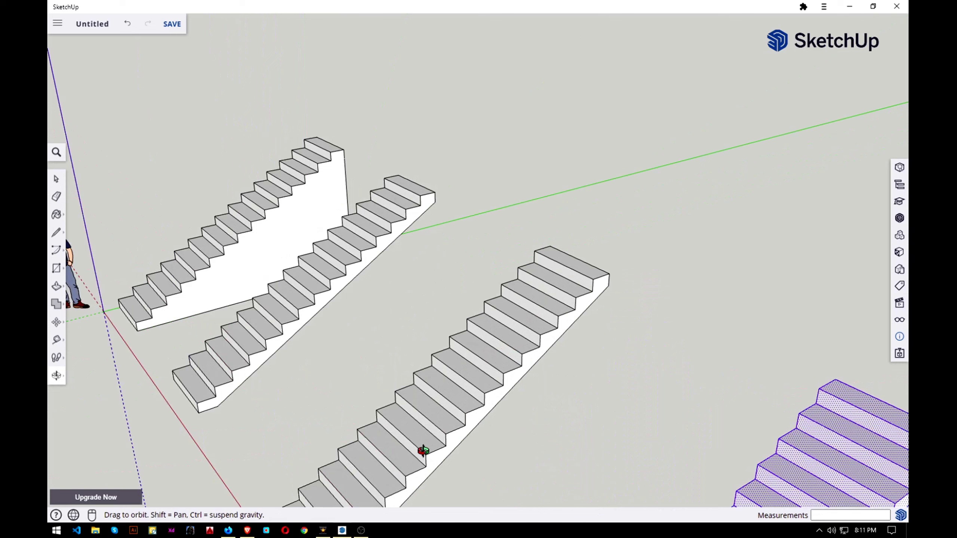
scroll(423, 450, "down", 2)
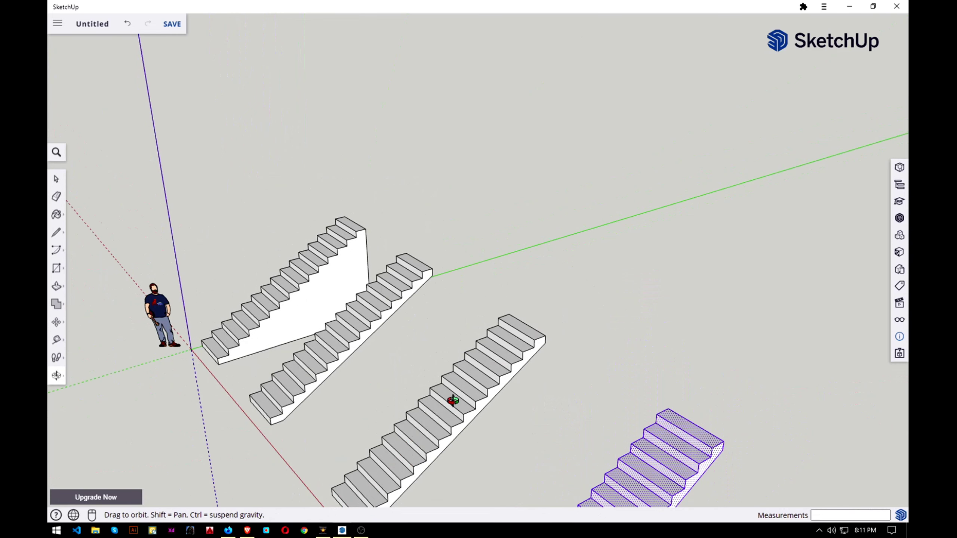
scroll(481, 412, "up", 2)
scroll(478, 412, "up", 2)
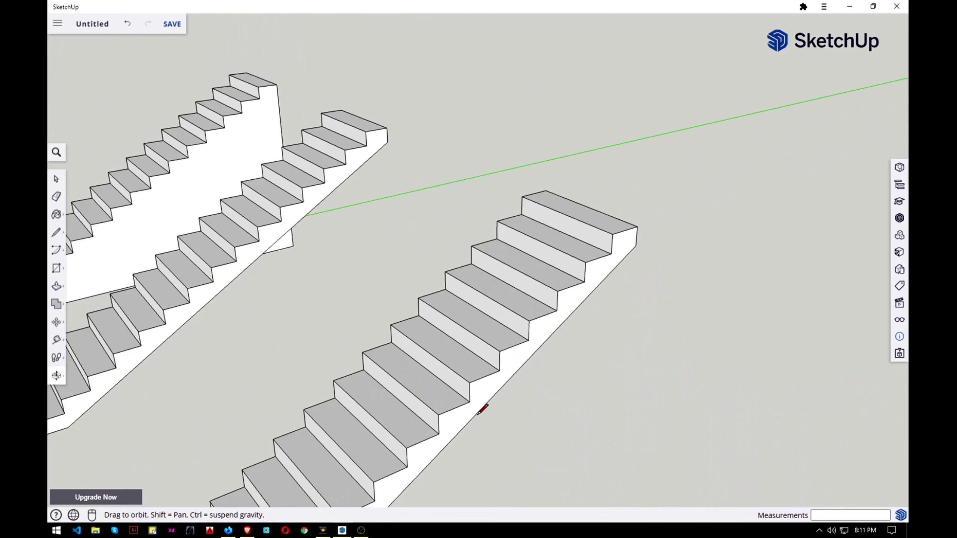
key("l")
left_click(469, 401)
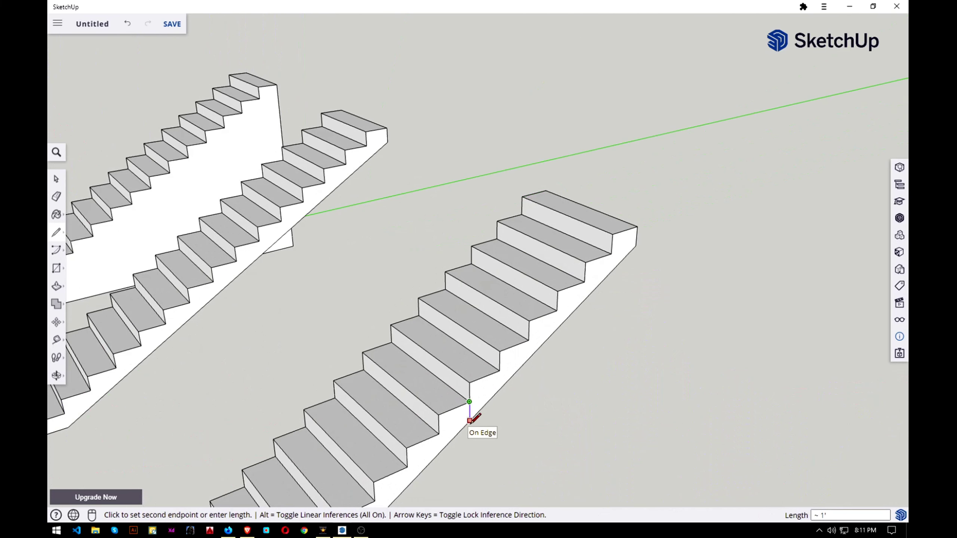
Draw vertical lines at the matching step corner on both sides, splitting the side faces
left_click(469, 420)
mouse_move(530, 394)
middle_mouse_down()
mouse_move(388, 421)
mouse_move(573, 463)
mouse_move(590, 344)
middle_mouse_up()
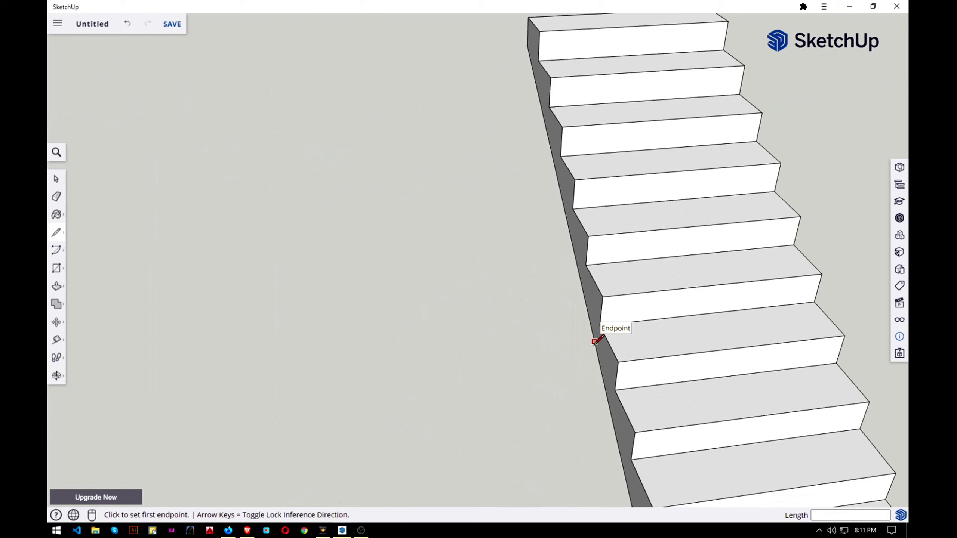
left_click(599, 325)
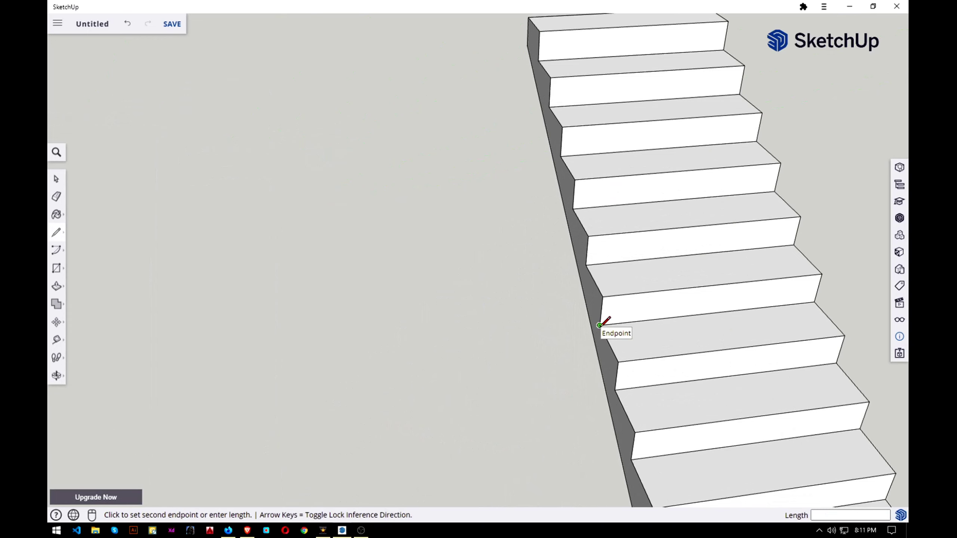
left_click(595, 352)
scroll(380, 371, "down", 3)
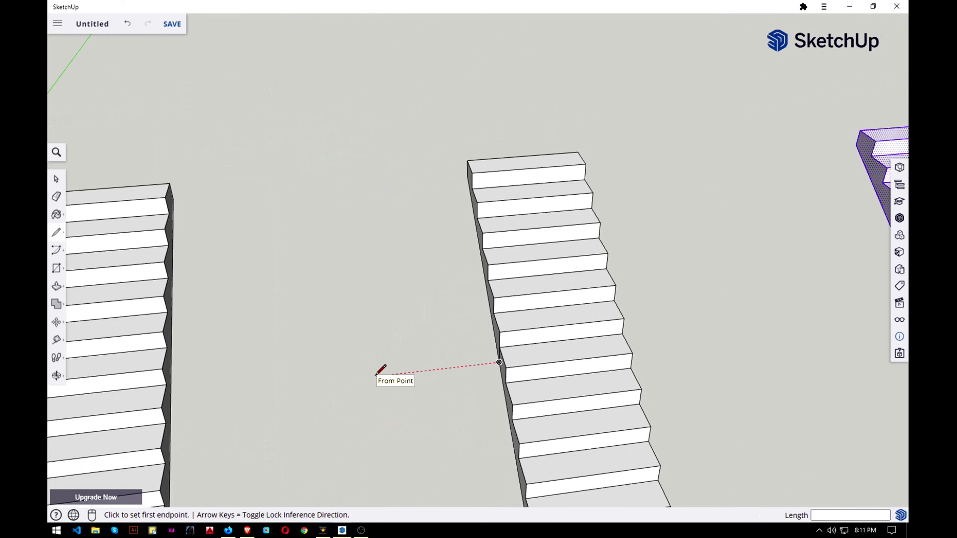
Push/Pull the upper section of the flight 4' to remove it
key("p")
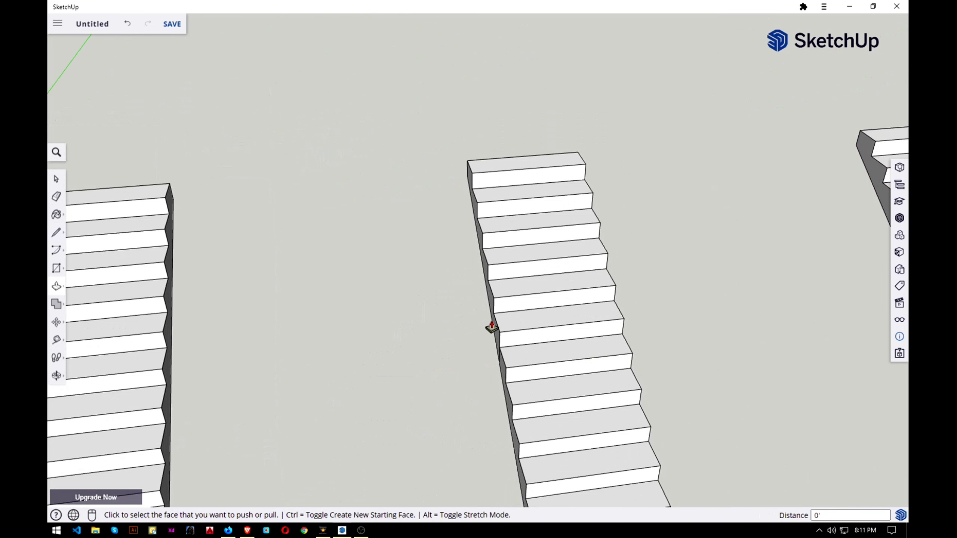
left_click(495, 330)
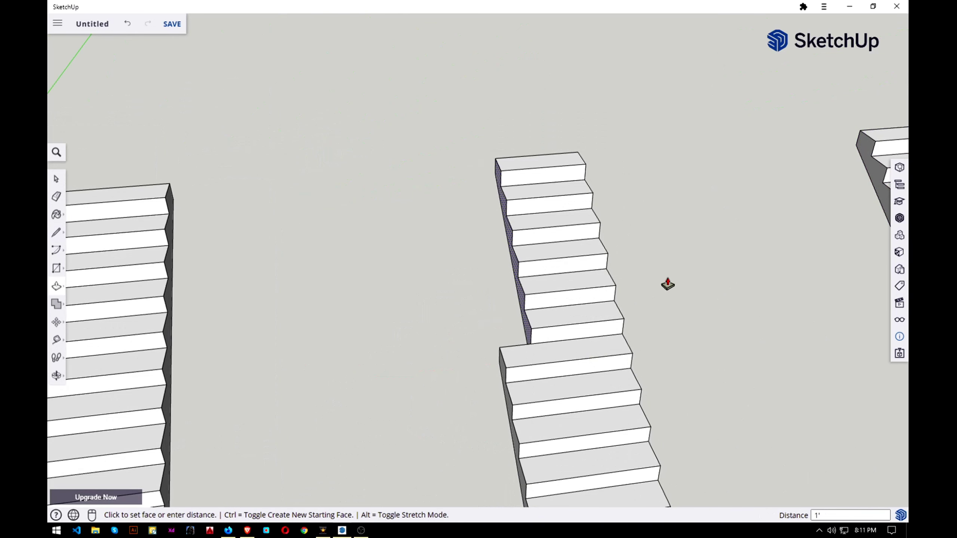
left_click(762, 282)
scroll(442, 327, "down", 5)
Select the shortened middle staircase and copy it 7' along the red axis
mouse_move(425, 297)
middle_mouse_down()
mouse_move(553, 343)
mouse_move(466, 298)
mouse_move(560, 338)
middle_mouse_up()
scroll(471, 299, "up", 1)
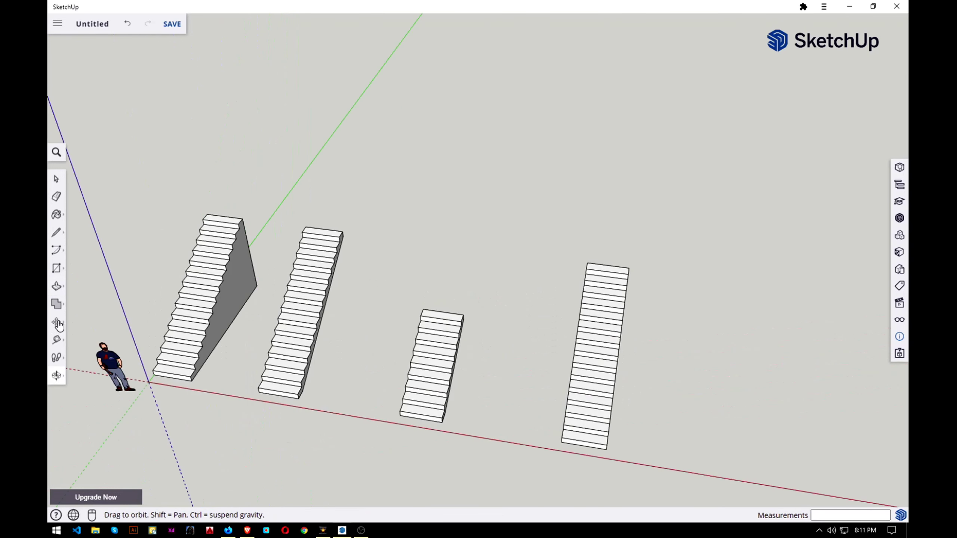
mouse_move(323, 301)
middle_mouse_down()
mouse_move(536, 336)
mouse_move(526, 298)
middle_mouse_up()
left_click(57, 180)
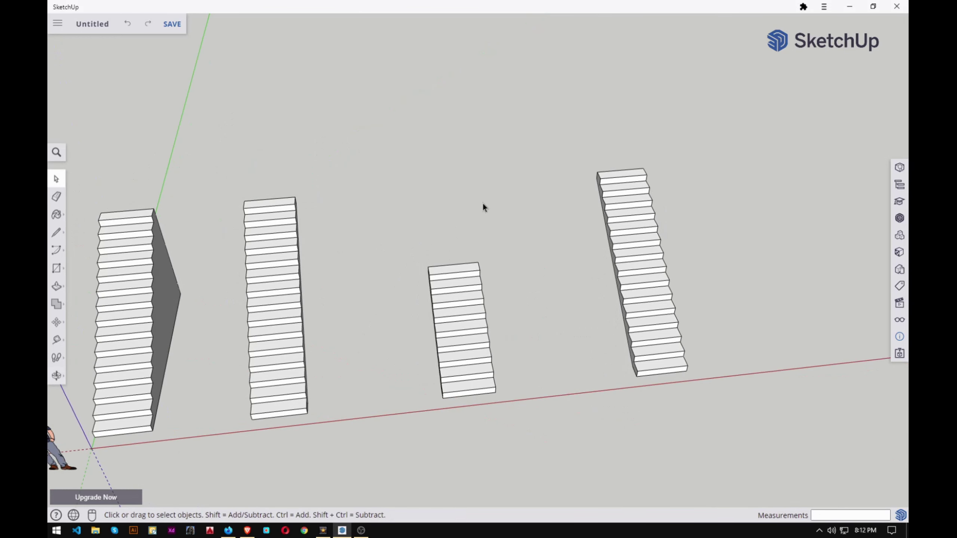
left_click_drag(399, 424, 400, 422)
scroll(504, 385, "up", 2)
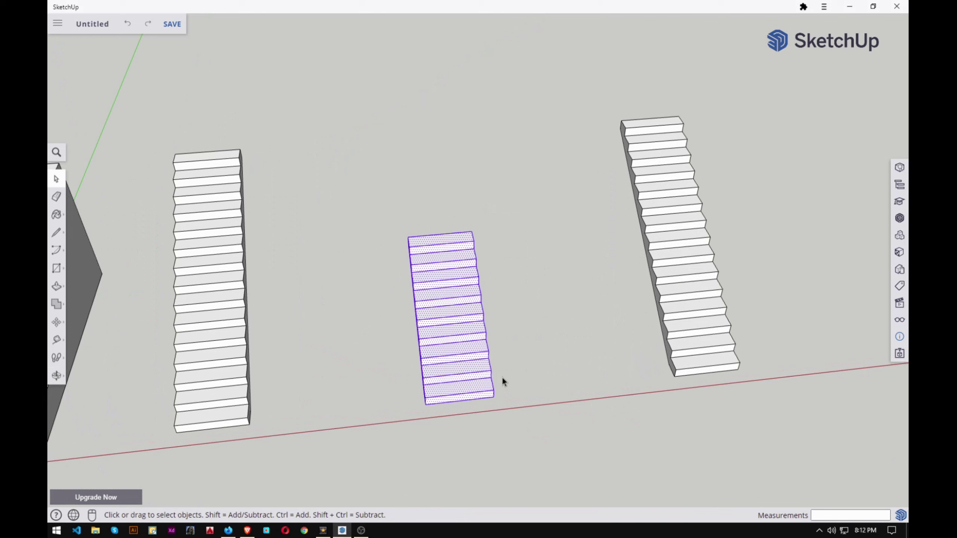
key("m")
key("ctrl")
left_click(493, 396)
left_click(615, 388)
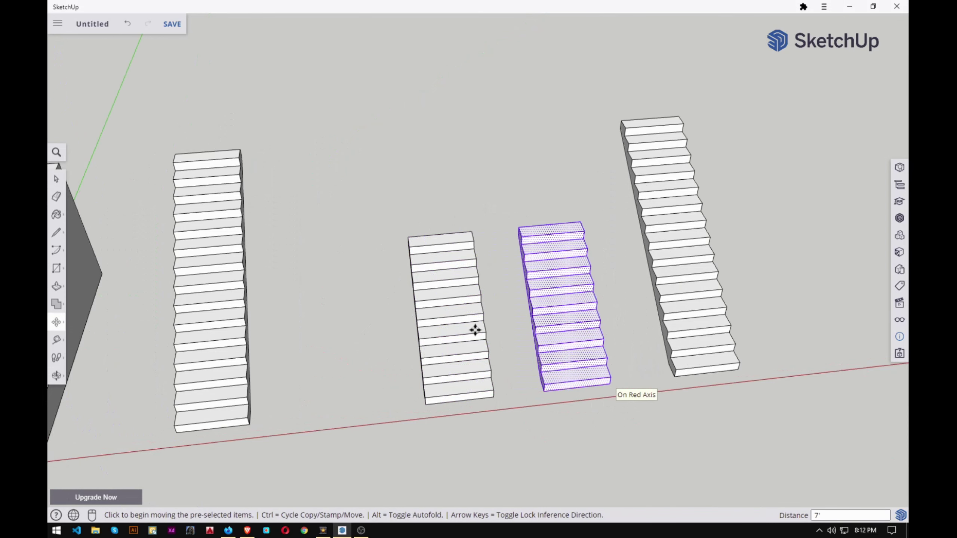
mouse_move(509, 272)
middle_mouse_down()
mouse_move(467, 231)
mouse_move(75, 231)
mouse_move(488, 207)
mouse_move(453, 236)
middle_mouse_up()
Pull the landing box's front face out 3'
key("p")
left_click(460, 224)
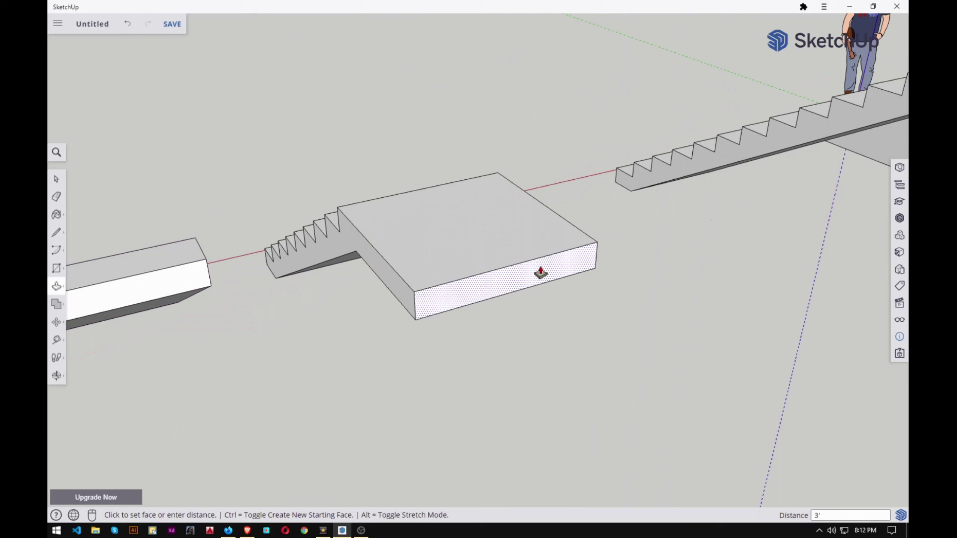
left_click(540, 272)
Widen the new stair flight by pulling its side face out 2'
mouse_move(412, 295)
middle_mouse_down()
mouse_move(483, 308)
mouse_move(444, 310)
middle_mouse_up()
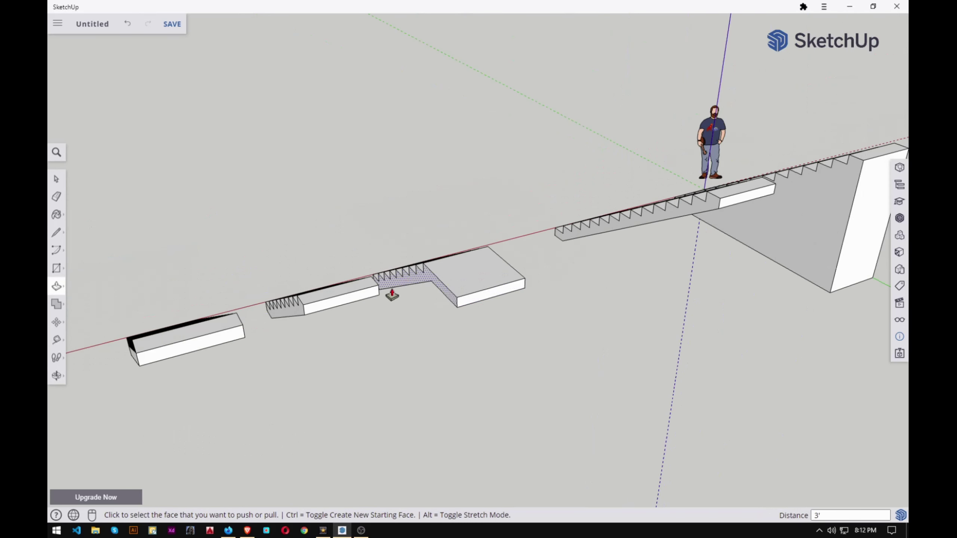
scroll(329, 312, "up", 4)
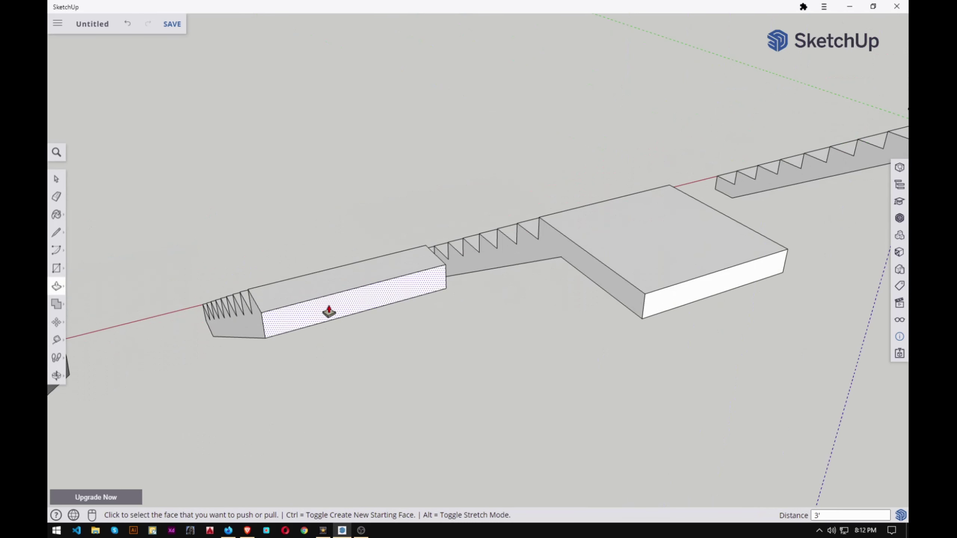
left_click(351, 320)
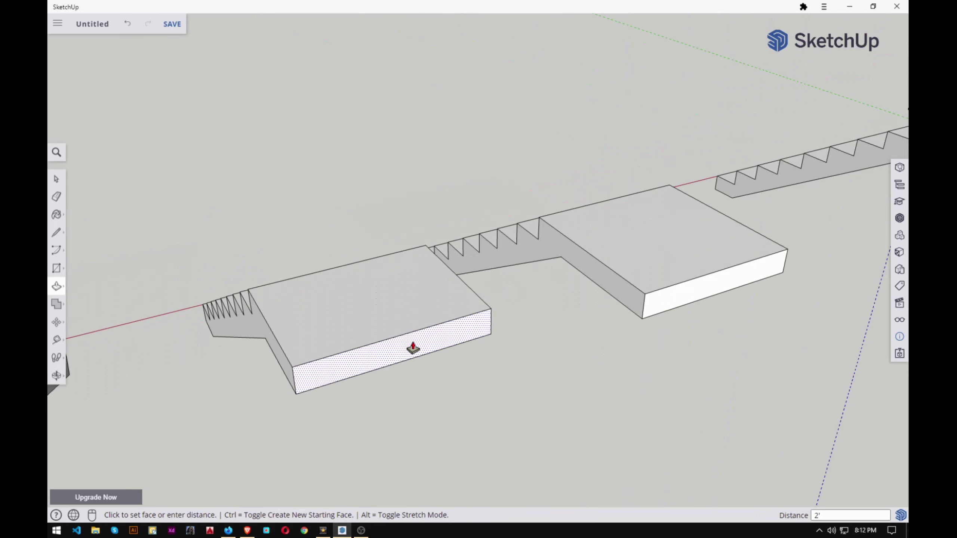
left_click(413, 347)
scroll(390, 389, "down", 5)
mouse_move(341, 363)
middle_mouse_down()
mouse_move(683, 409)
mouse_move(519, 438)
mouse_move(688, 455)
mouse_move(556, 400)
middle_mouse_up()
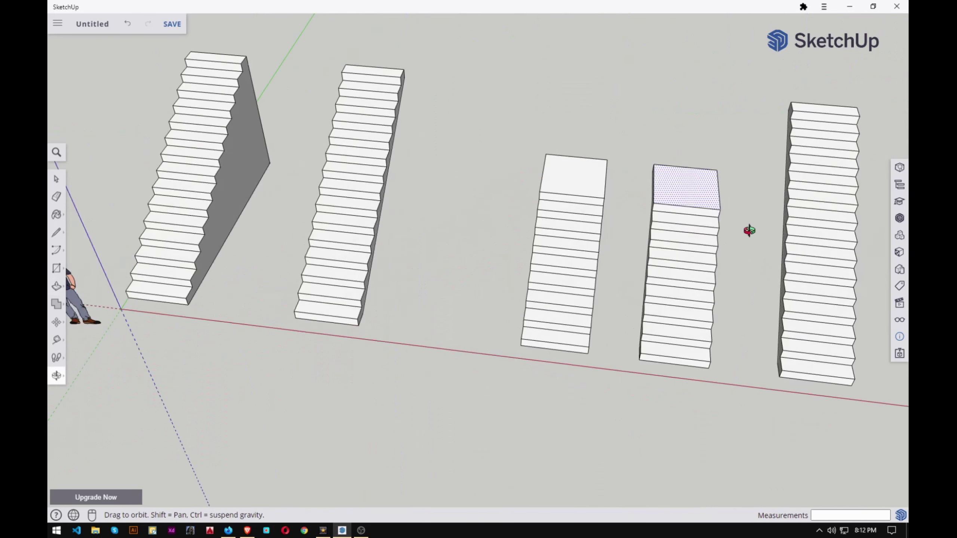
Make the chosen short stair flight into a group
middle_click_drag(749, 231, 569, 355)
scroll(633, 341, "up", 2)
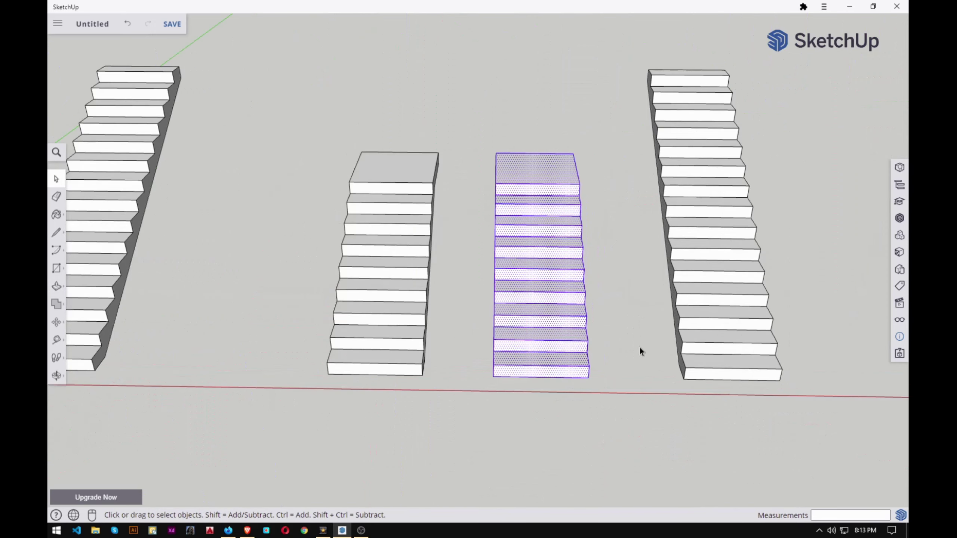
right_click(583, 295)
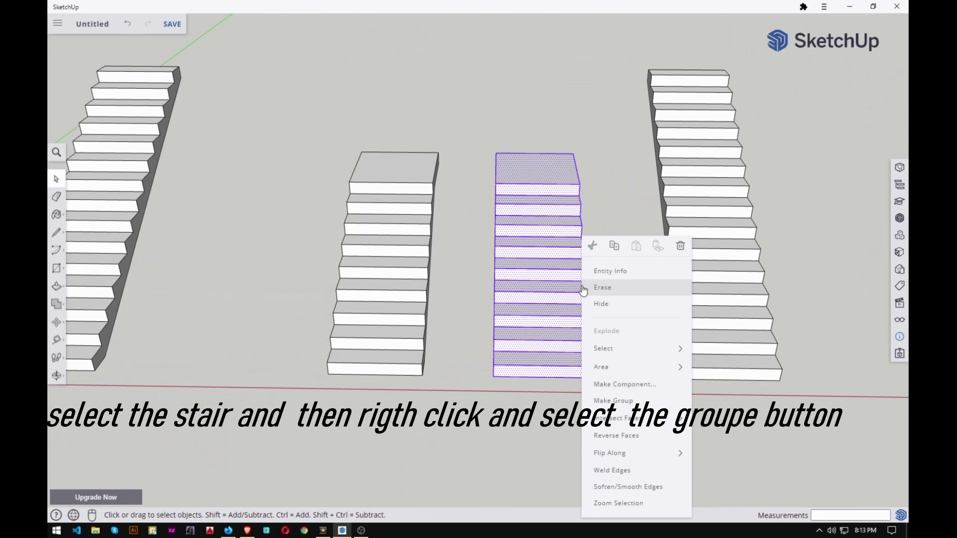
left_click(613, 401)
scroll(579, 373, "up", 2)
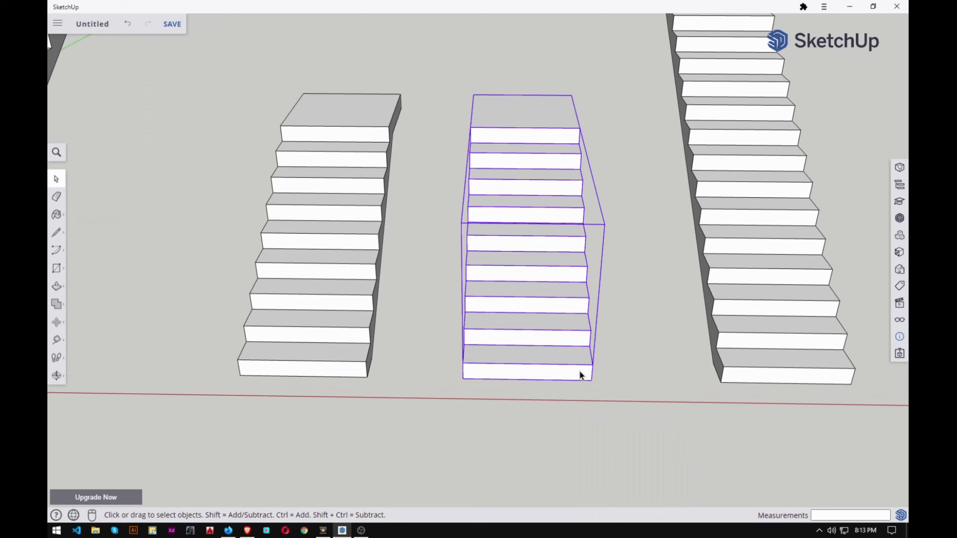
Move the stair group 25' up the blue axis
key("m")
scroll(476, 419, "down", 3)
left_click(540, 403)
scroll(539, 405, "down", 2)
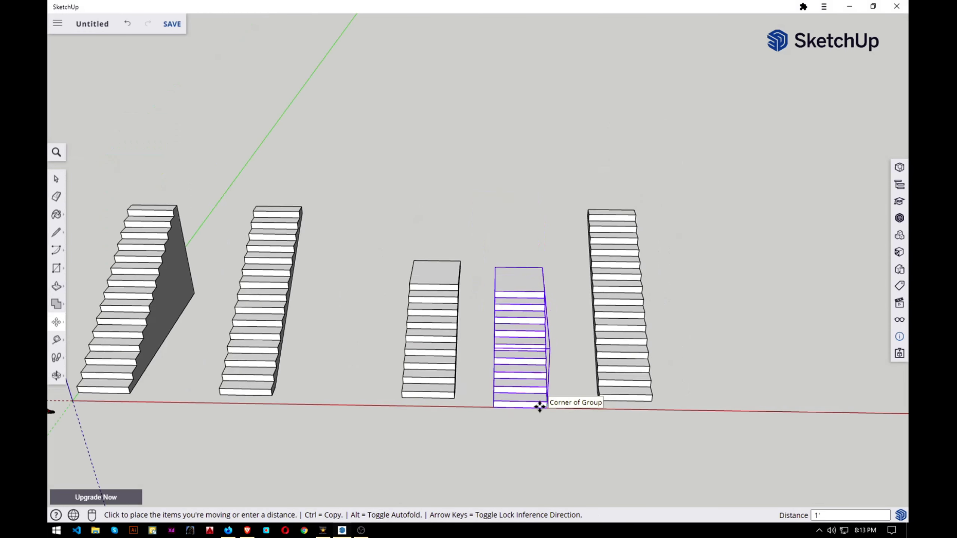
scroll(539, 405, "down", 3)
left_click(512, 304)
scroll(501, 238, "up", 5)
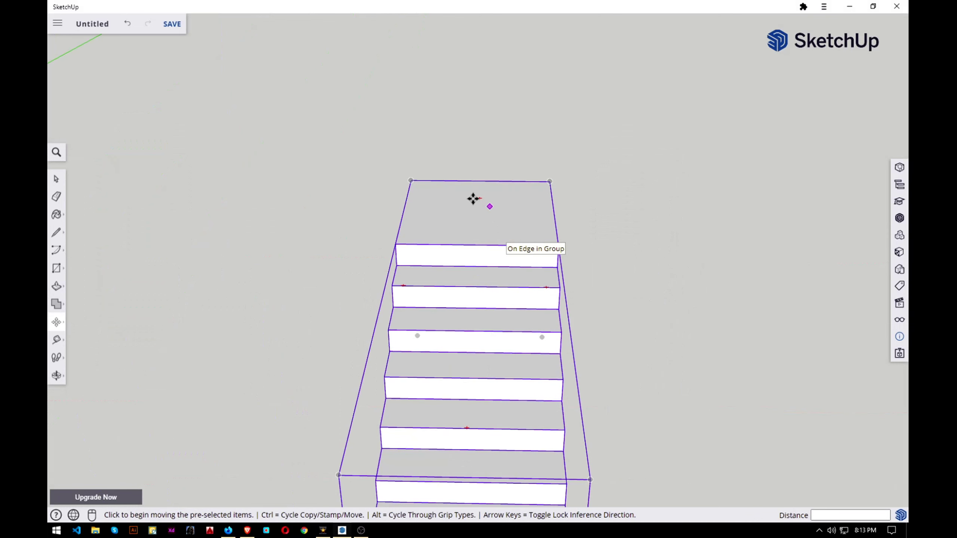
Rotate the raised flight about 90° so it runs sideways
key("q")
left_click(474, 287)
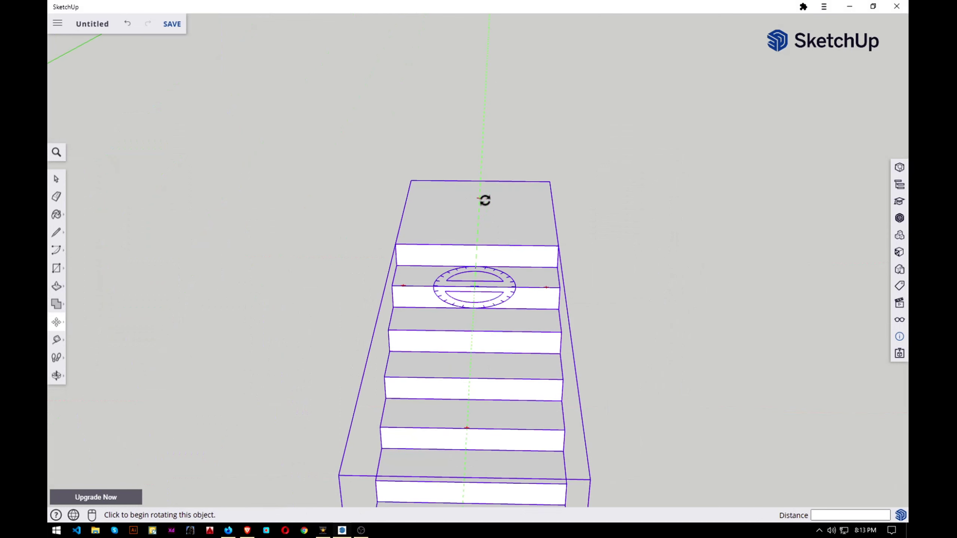
left_click(488, 198)
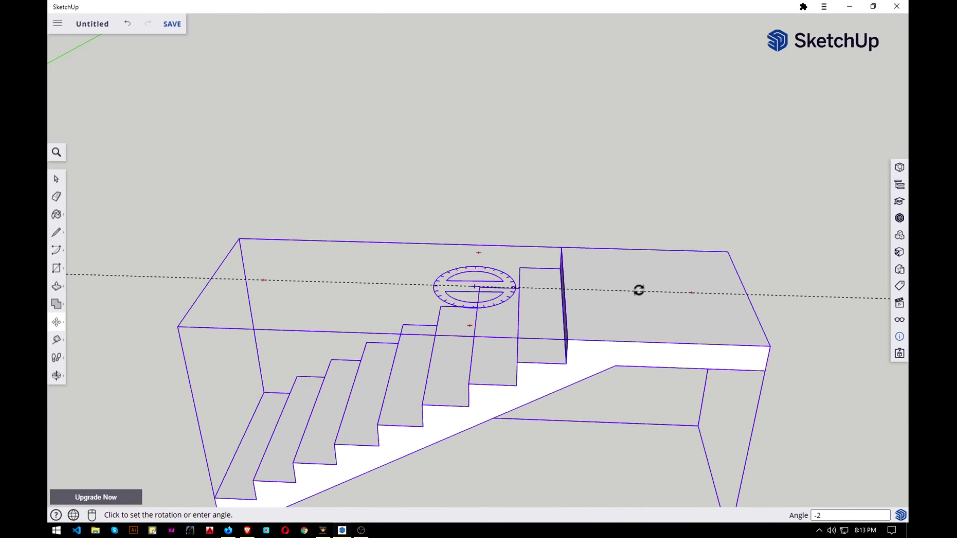
left_click(639, 290)
Try moving the rotated flight onto the landing's endpoint, then undo that move
key("m")
scroll(655, 271, "down", 5)
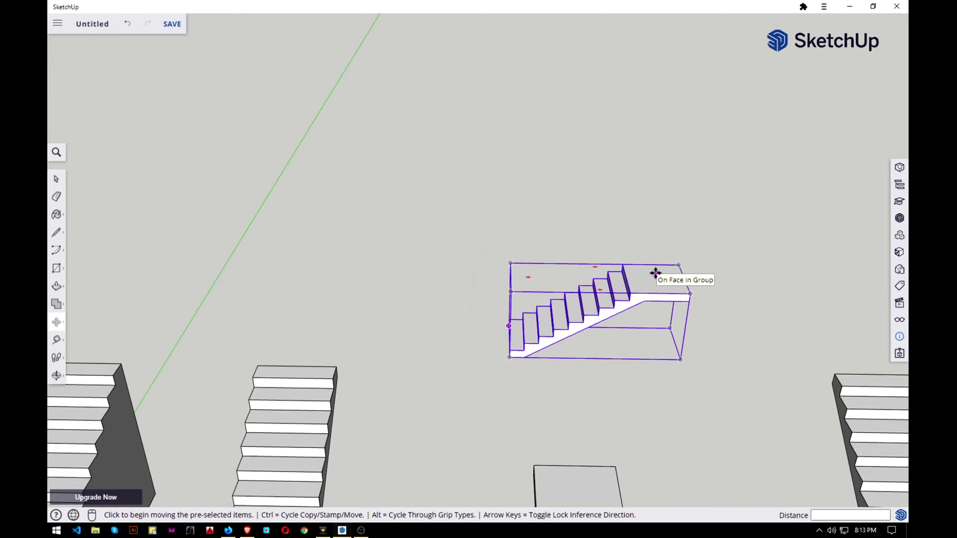
scroll(656, 271, "down", 3)
scroll(564, 325, "up", 2)
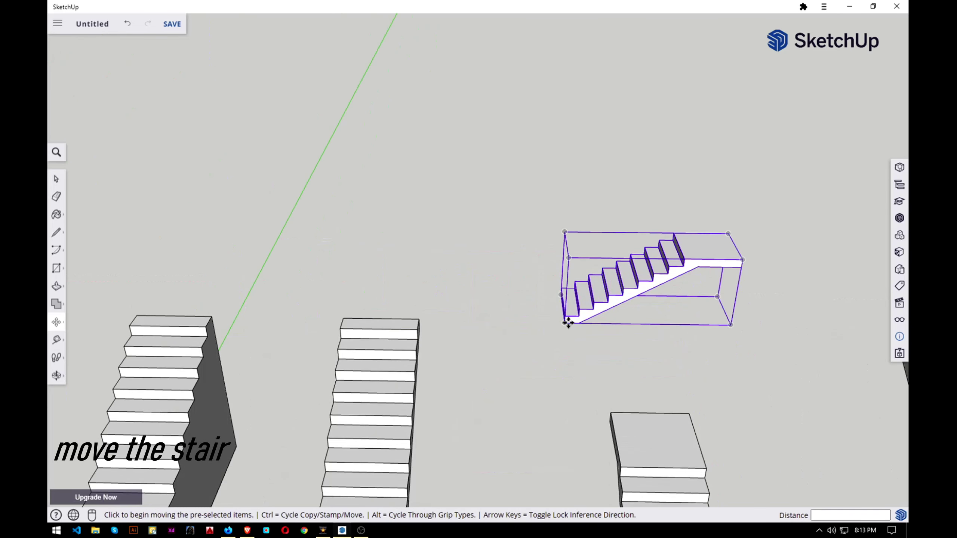
scroll(565, 324, "up", 1)
left_click(566, 323)
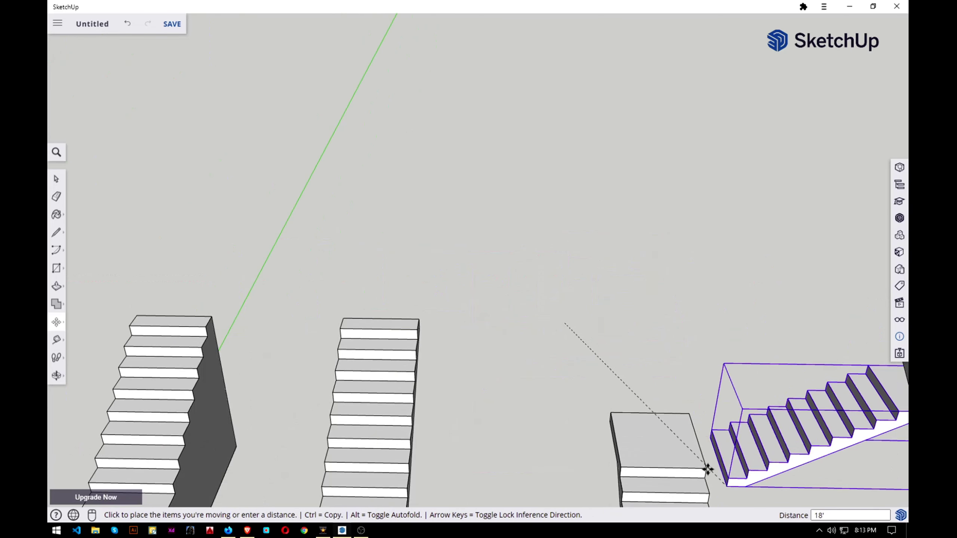
left_click(707, 467)
scroll(567, 418, "down", 3)
scroll(566, 417, "down", 2)
scroll(693, 475, "down", 1)
scroll(622, 470, "up", 2)
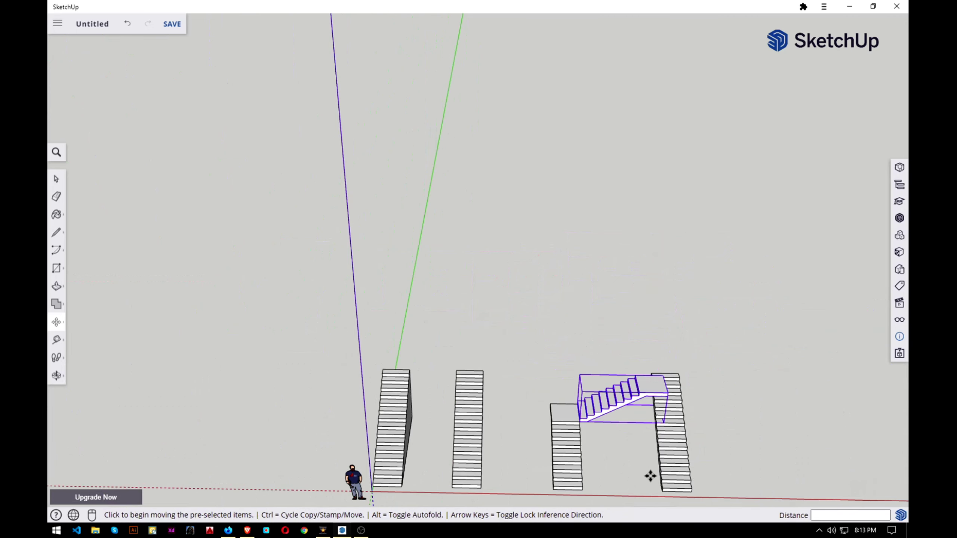
scroll(648, 475, "up", 1)
key("ctrl+z")
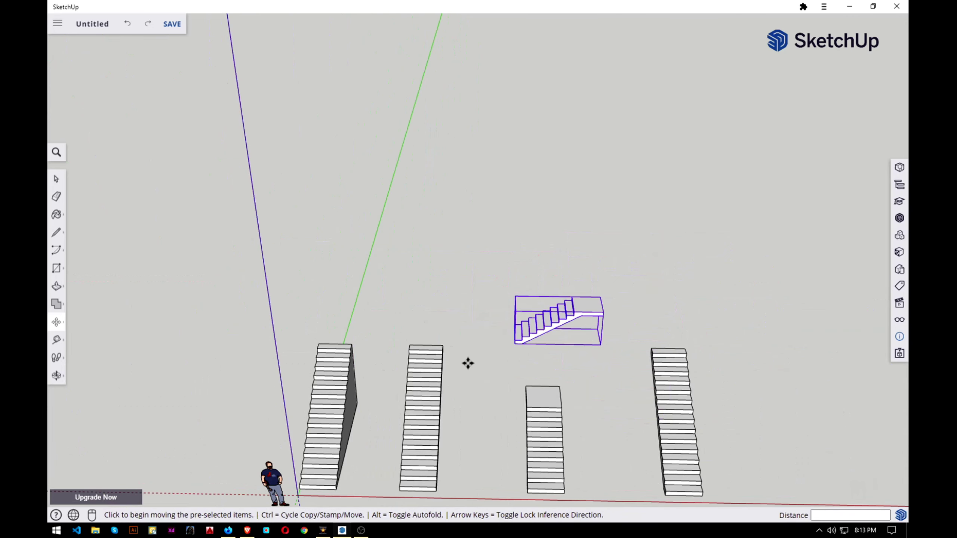
Move the rightmost staircase 21' further along the red axis
scroll(533, 391, "down", 2)
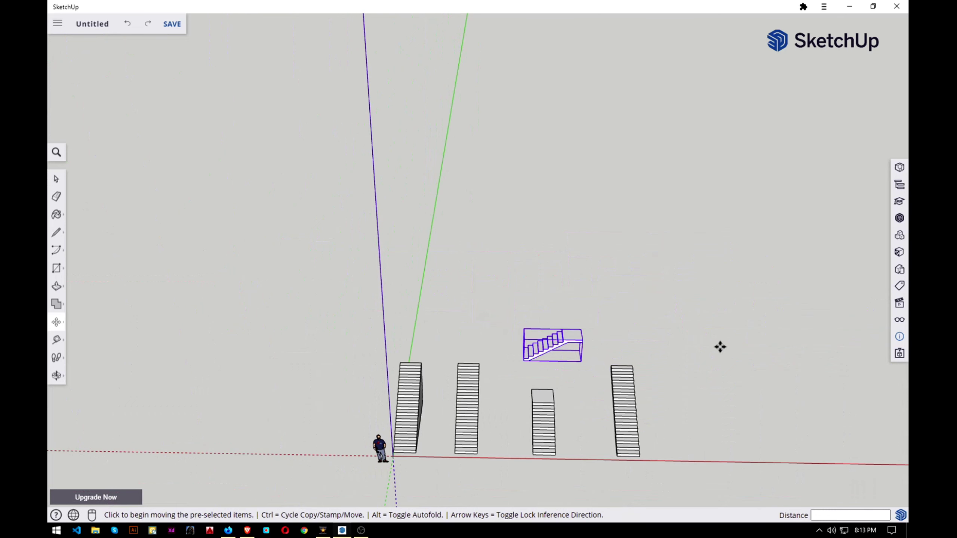
left_click(56, 178)
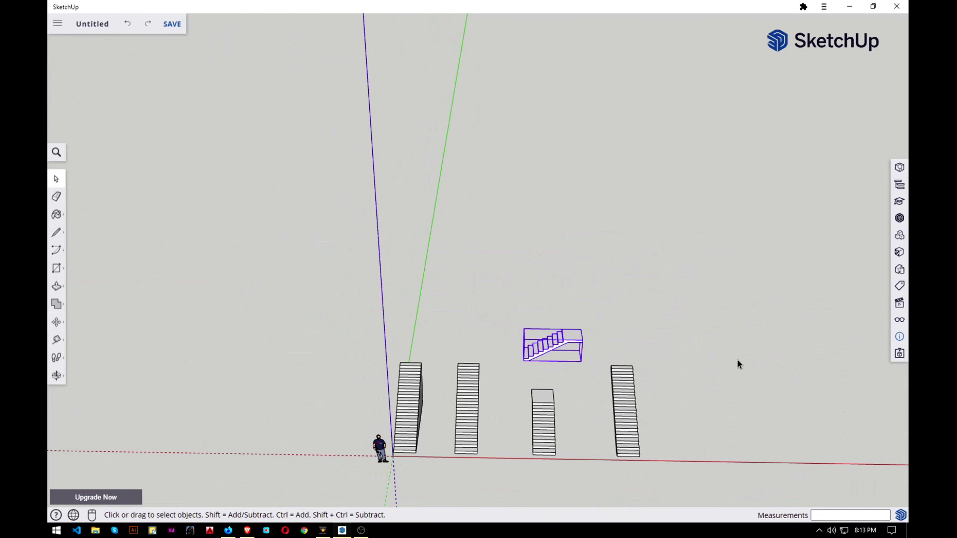
left_click_drag(612, 475, 611, 476)
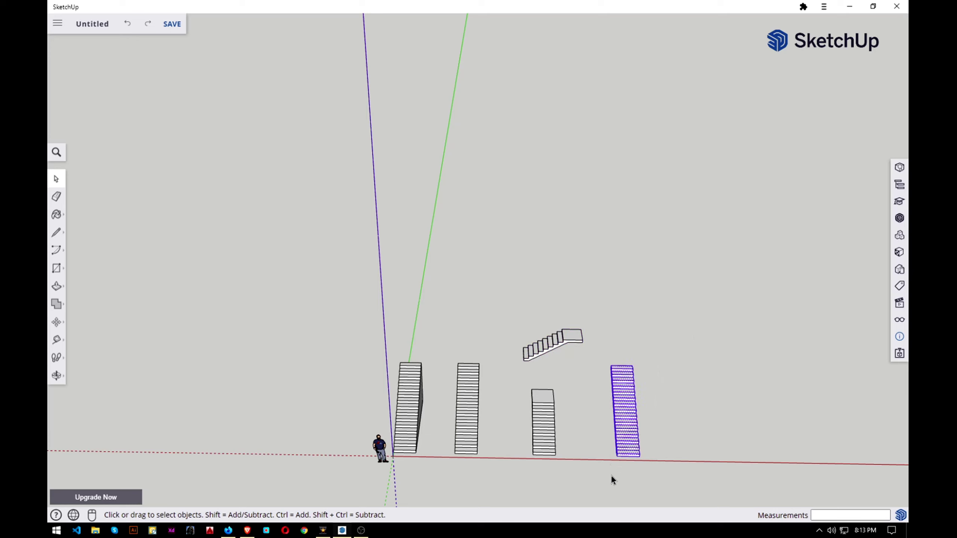
key("m")
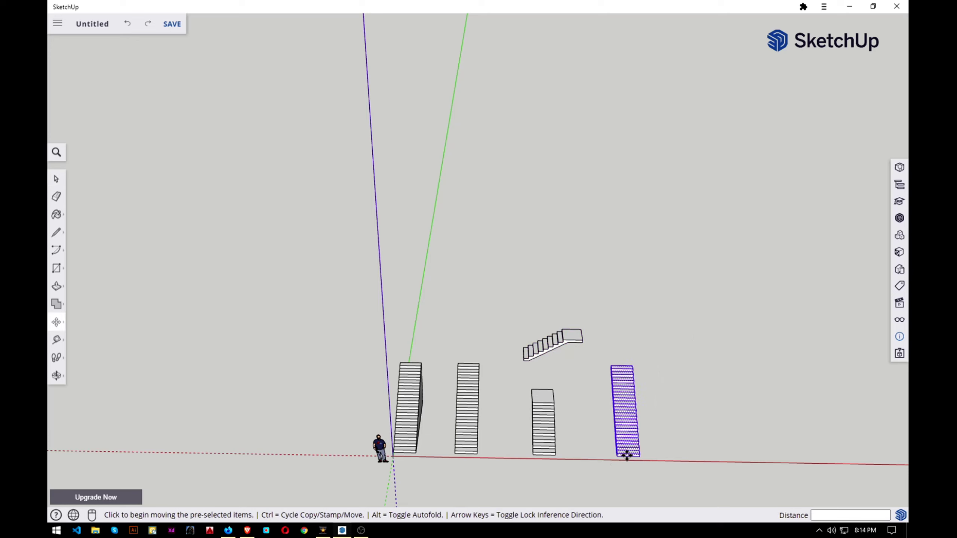
left_click(647, 455)
left_click(748, 456)
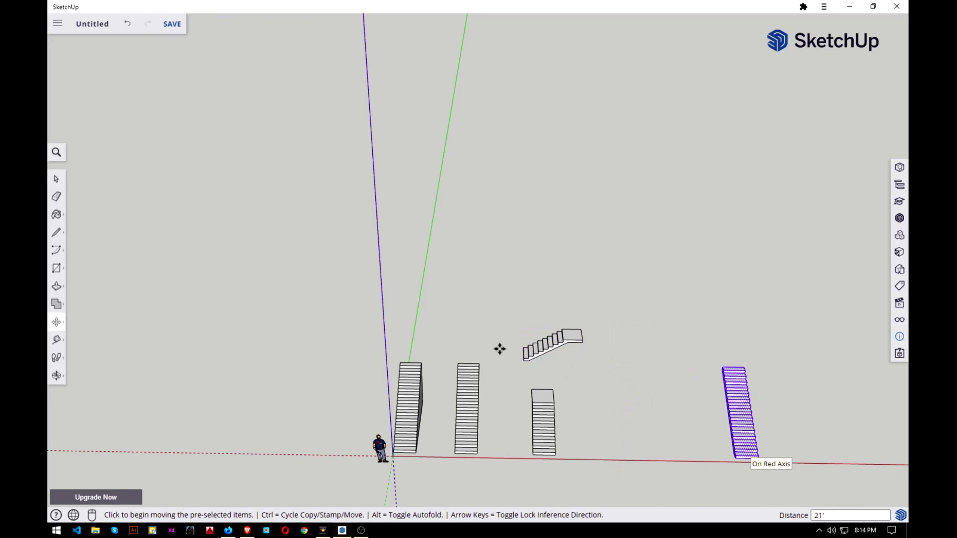
scroll(513, 343, "up", 2)
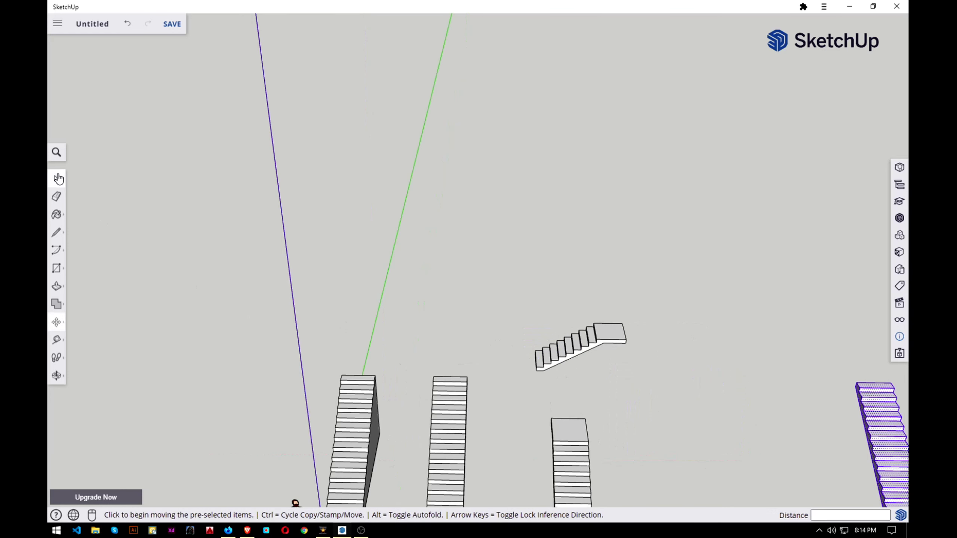
Move the rotated flight by its bottom corner onto the landing's top corner
left_click(58, 179)
left_click(571, 349)
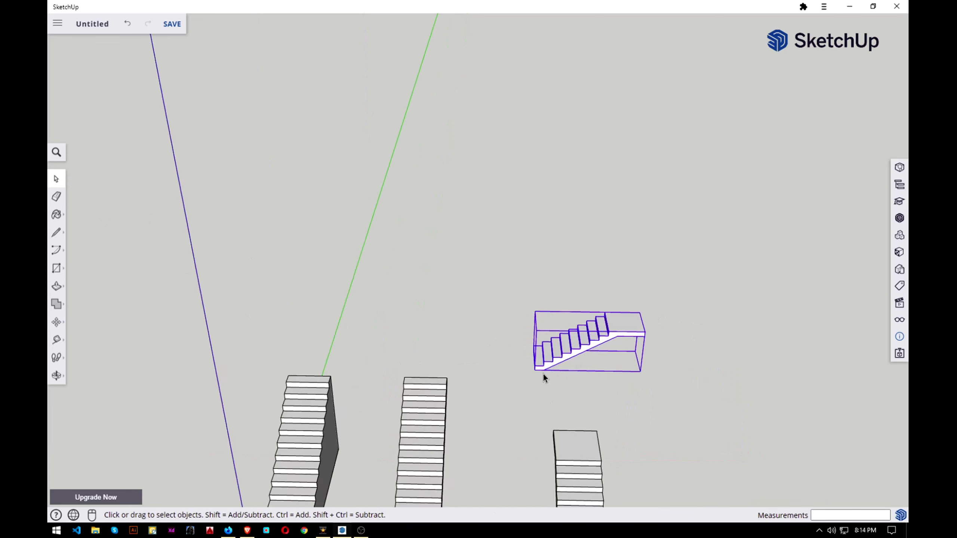
scroll(523, 366, "up", 3)
key("m")
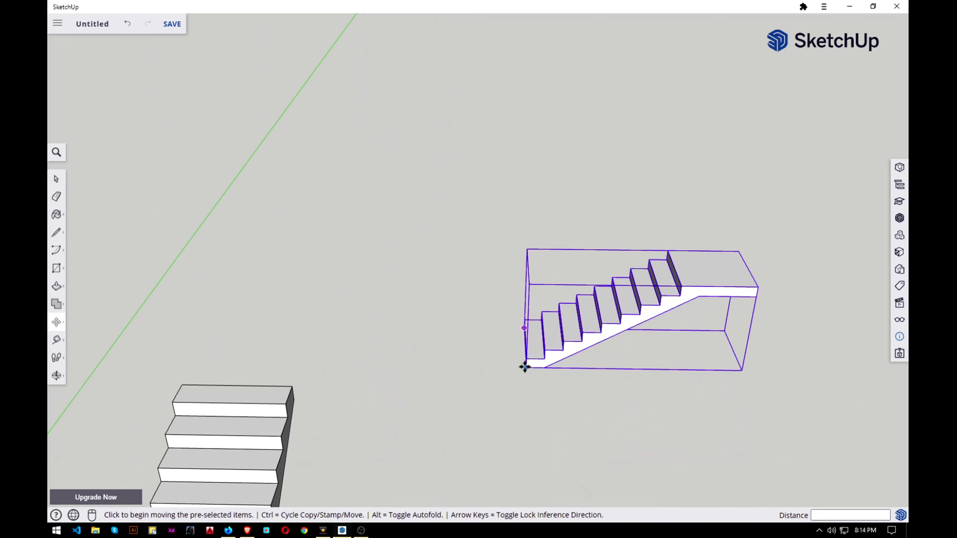
left_click(524, 365)
scroll(524, 365, "down", 5)
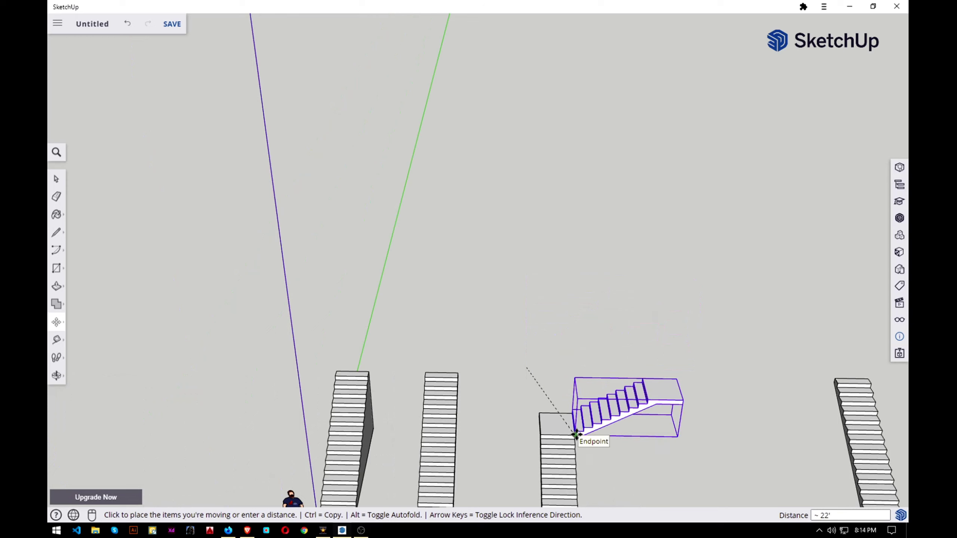
left_click(574, 435)
Orbit to inspect the L-shaped stair from the side and clear the selection
mouse_move(654, 416)
middle_mouse_down()
mouse_move(557, 346)
mouse_move(727, 451)
mouse_move(699, 419)
mouse_move(698, 476)
middle_mouse_up()
scroll(698, 475, "up", 3)
scroll(714, 460, "up", 1)
scroll(714, 463, "up", 1)
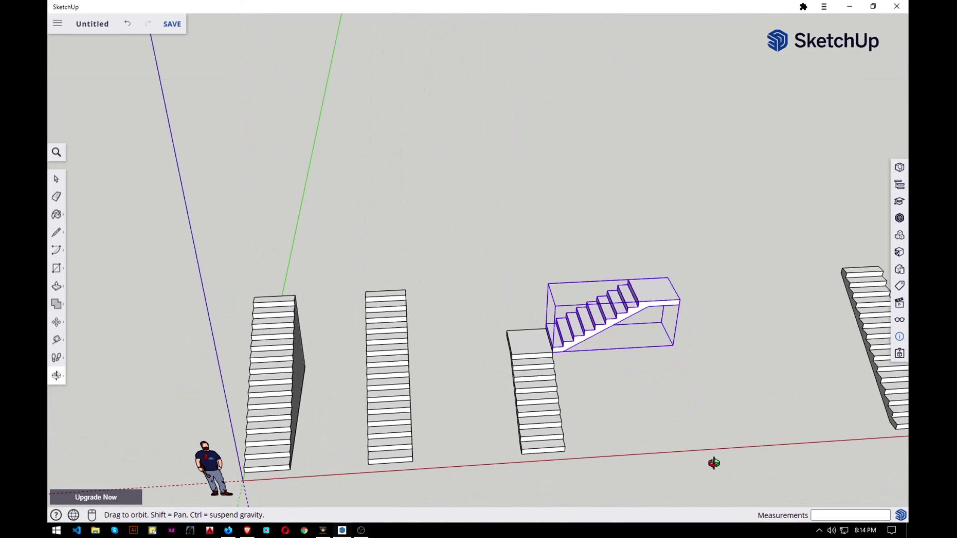
scroll(712, 463, "down", 2)
mouse_move(707, 459)
middle_mouse_down()
mouse_move(648, 437)
mouse_move(552, 423)
mouse_move(83, 246)
middle_mouse_up()
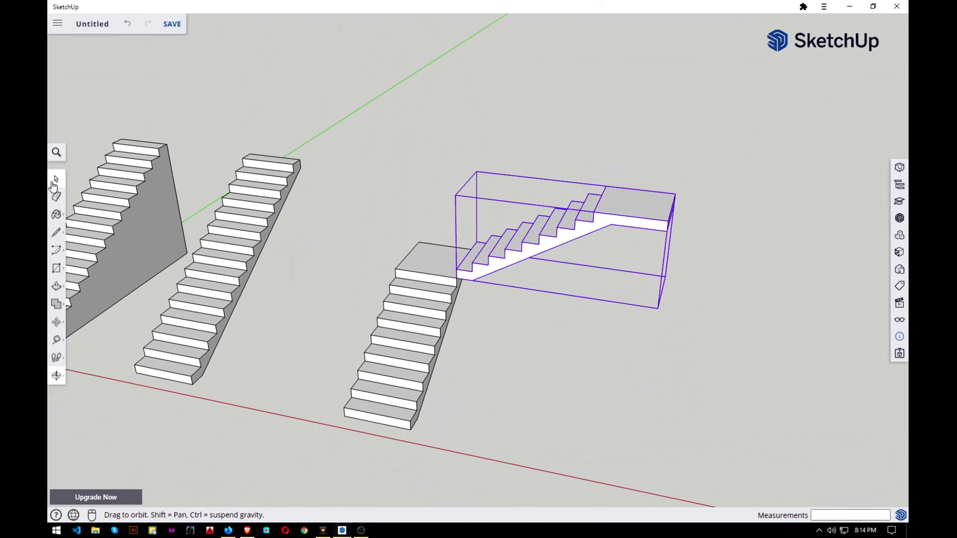
left_click(55, 181)
left_click(382, 222)
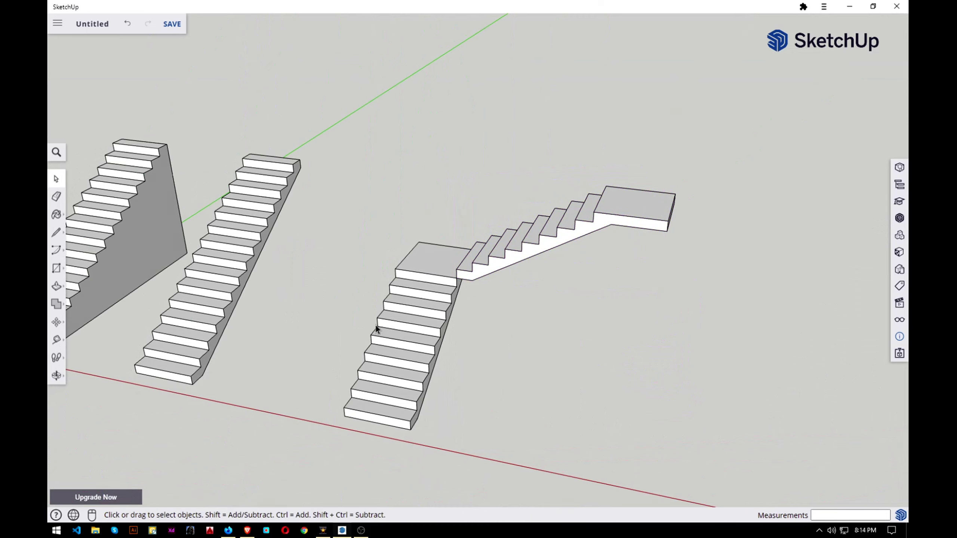
middle_click_drag(377, 330, 483, 351)
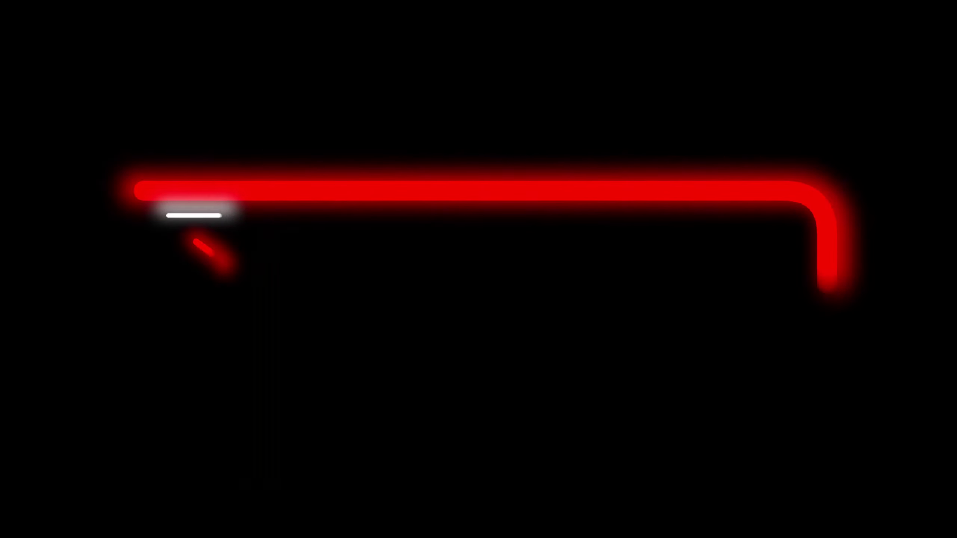